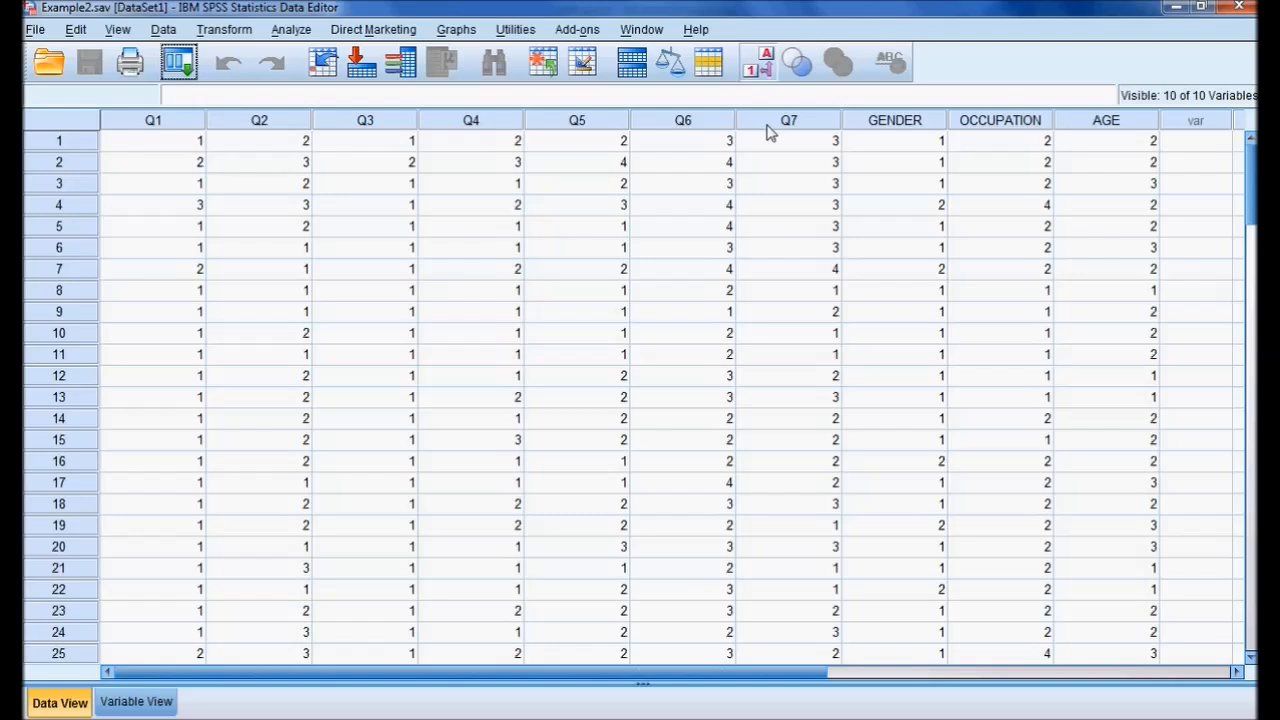
Open a dimension-reduction Factor Analysis, reset its earlier settings and add Q1 through Q7 as the variables.
left_click(291, 30)
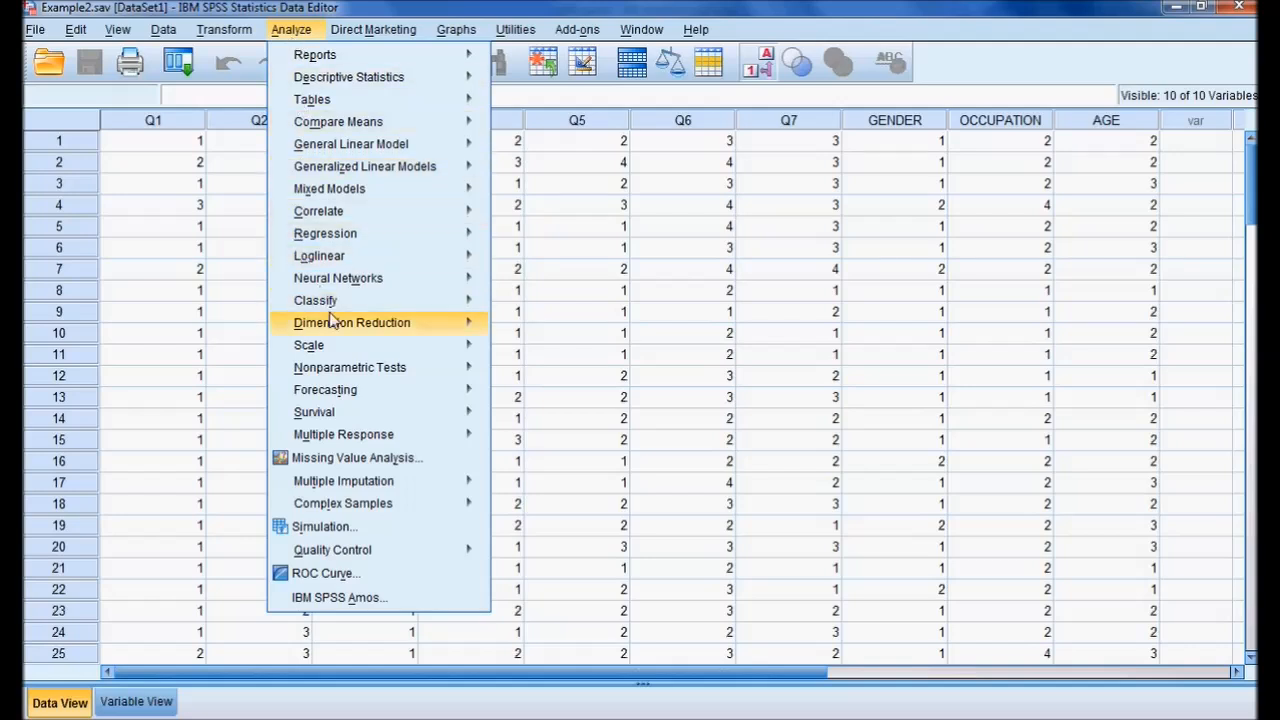
mouse_move(340, 328)
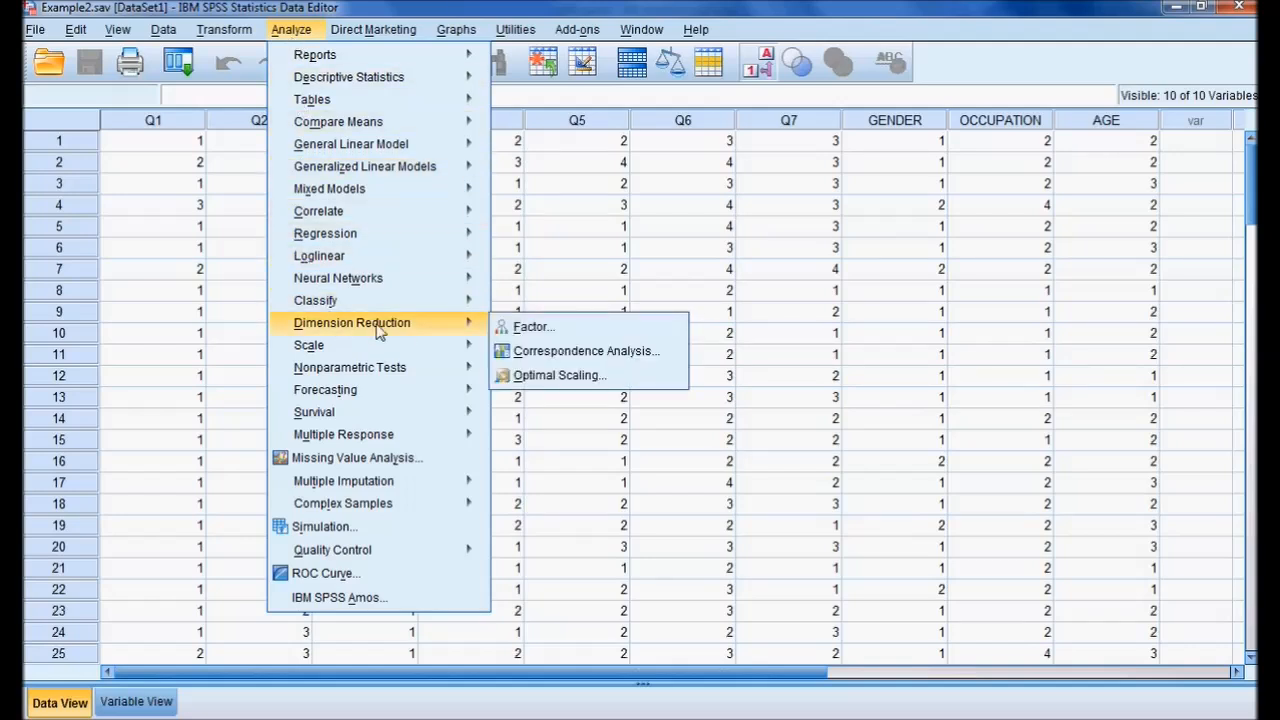
left_click(537, 333)
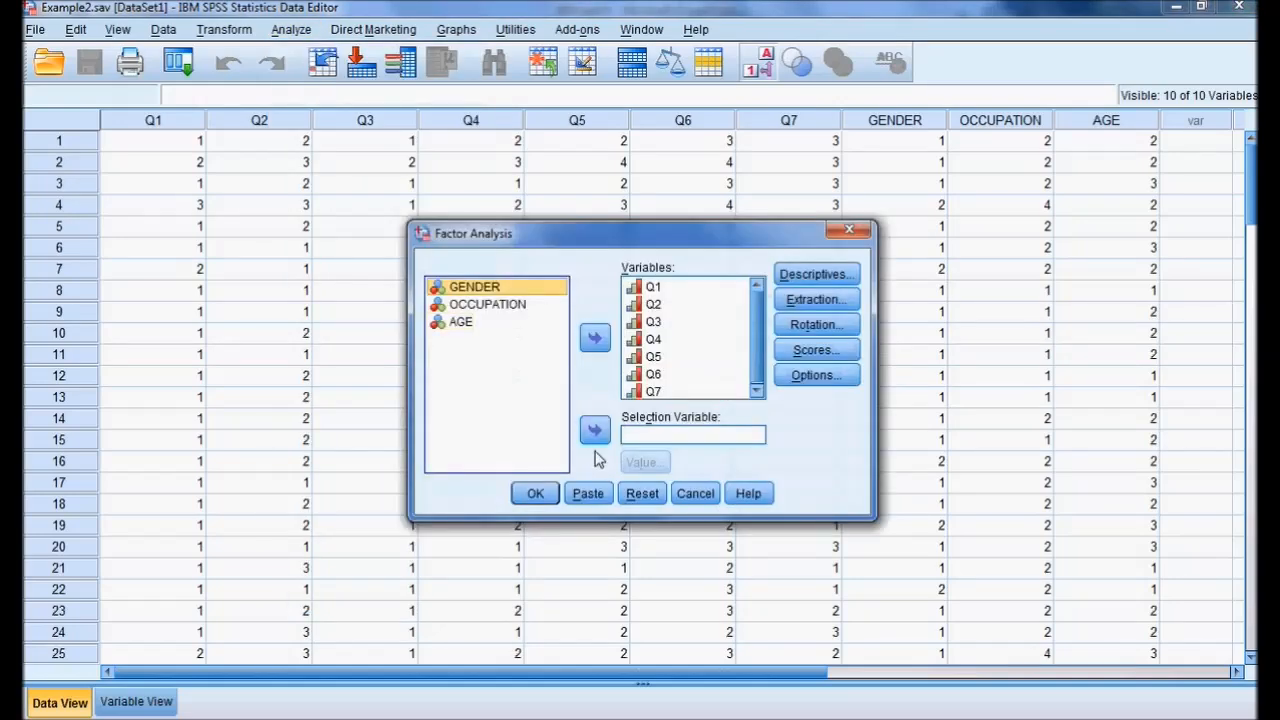
left_click(640, 493)
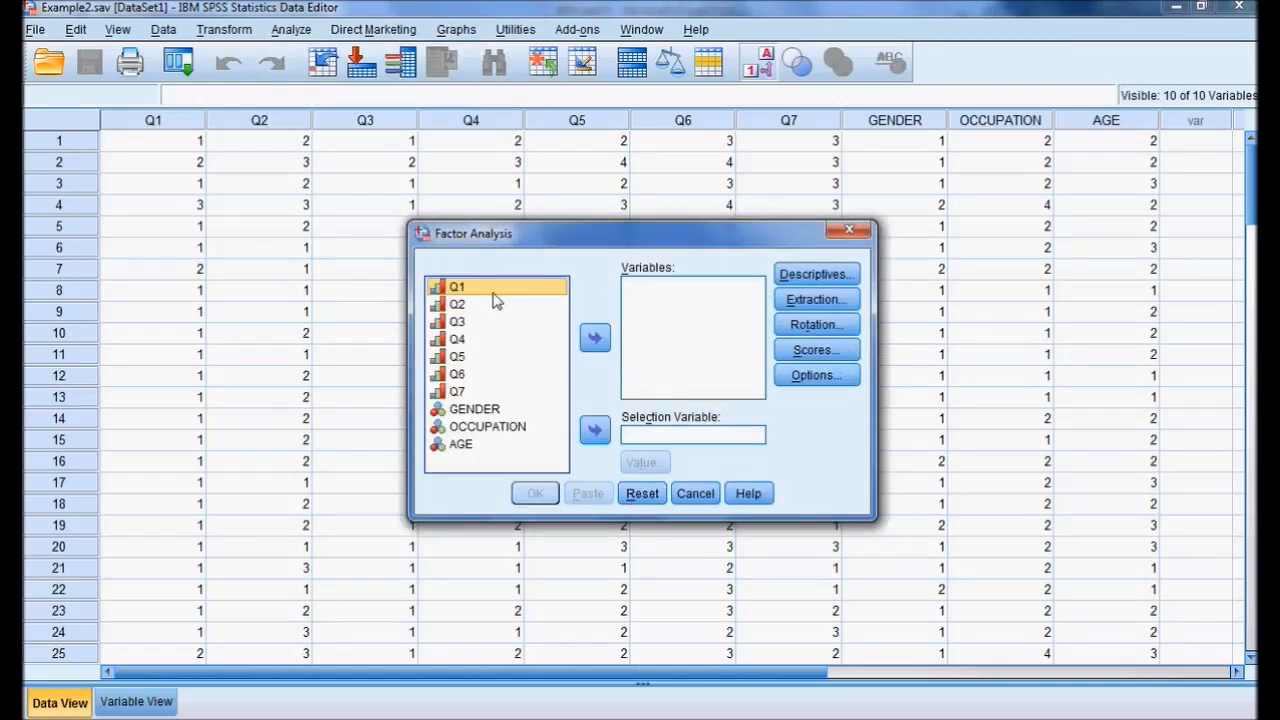
key("shift+Down")
key("shift+Down")
key("shift+Down")
key("shift+Down")
key("shift+Down")
key("shift+Down")
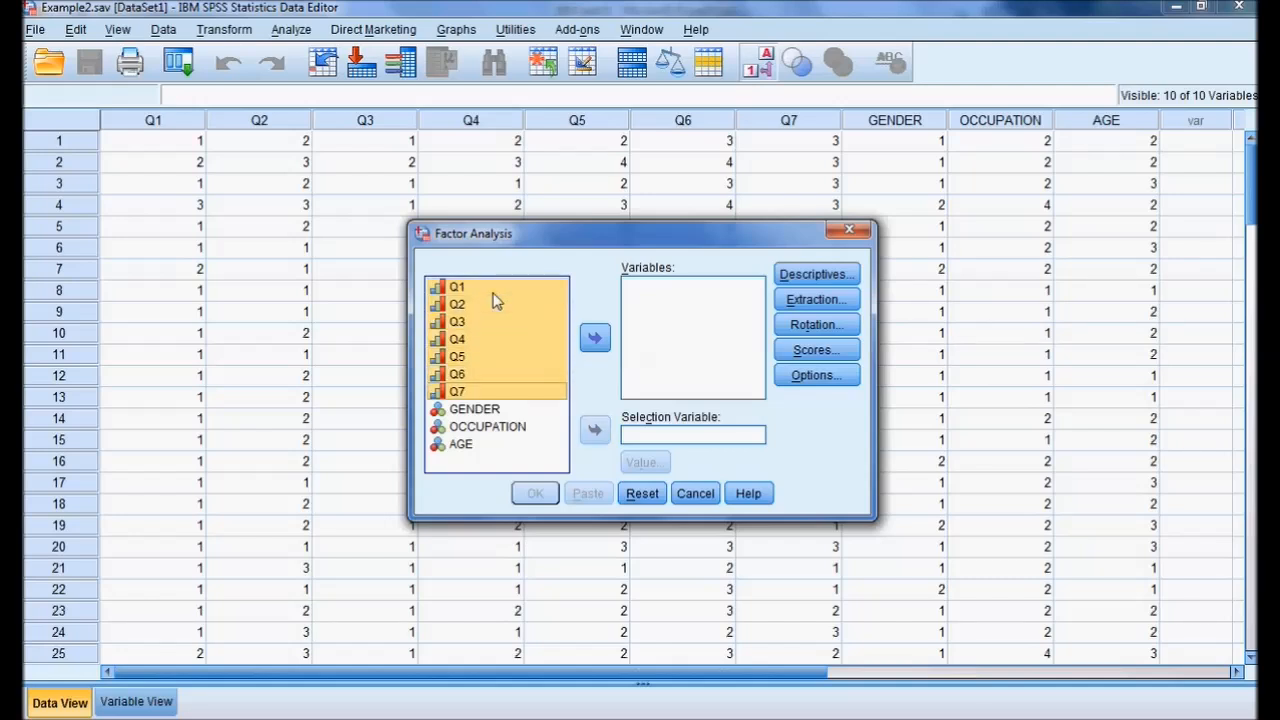
left_click(598, 340)
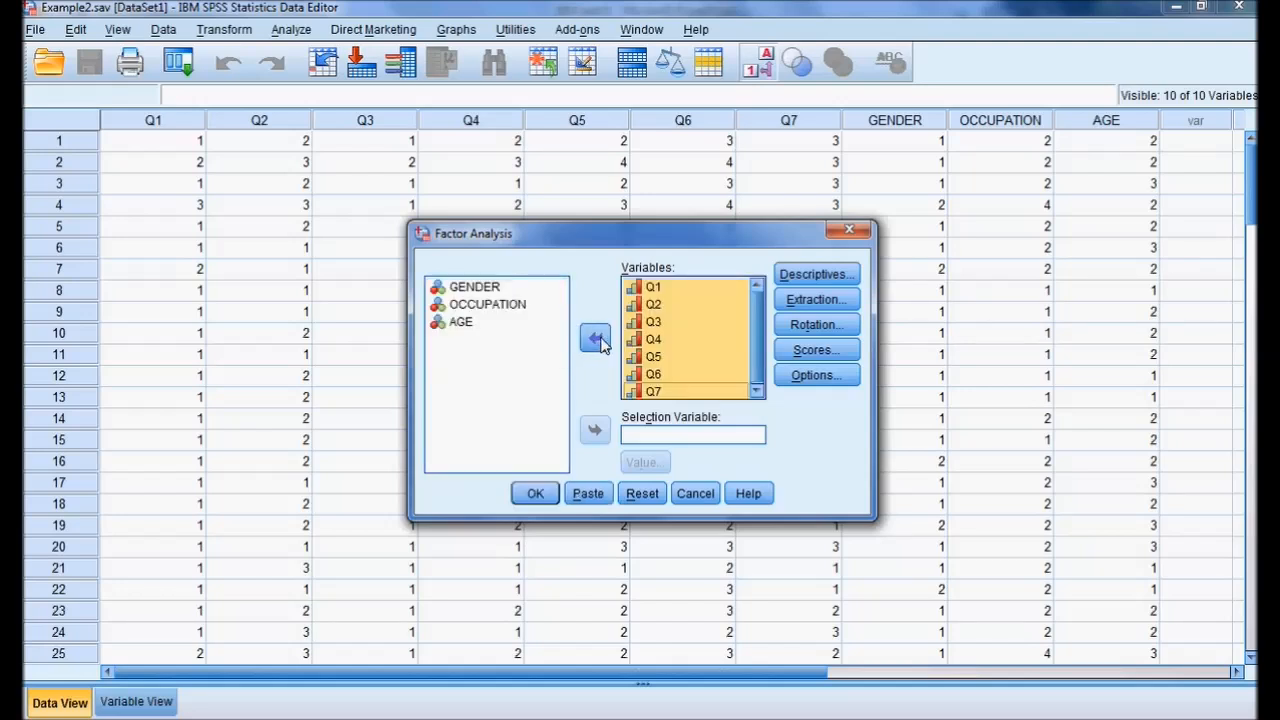
Include the KMO and Bartlett's test of sphericity in the factor analysis descriptives.
left_click(814, 274)
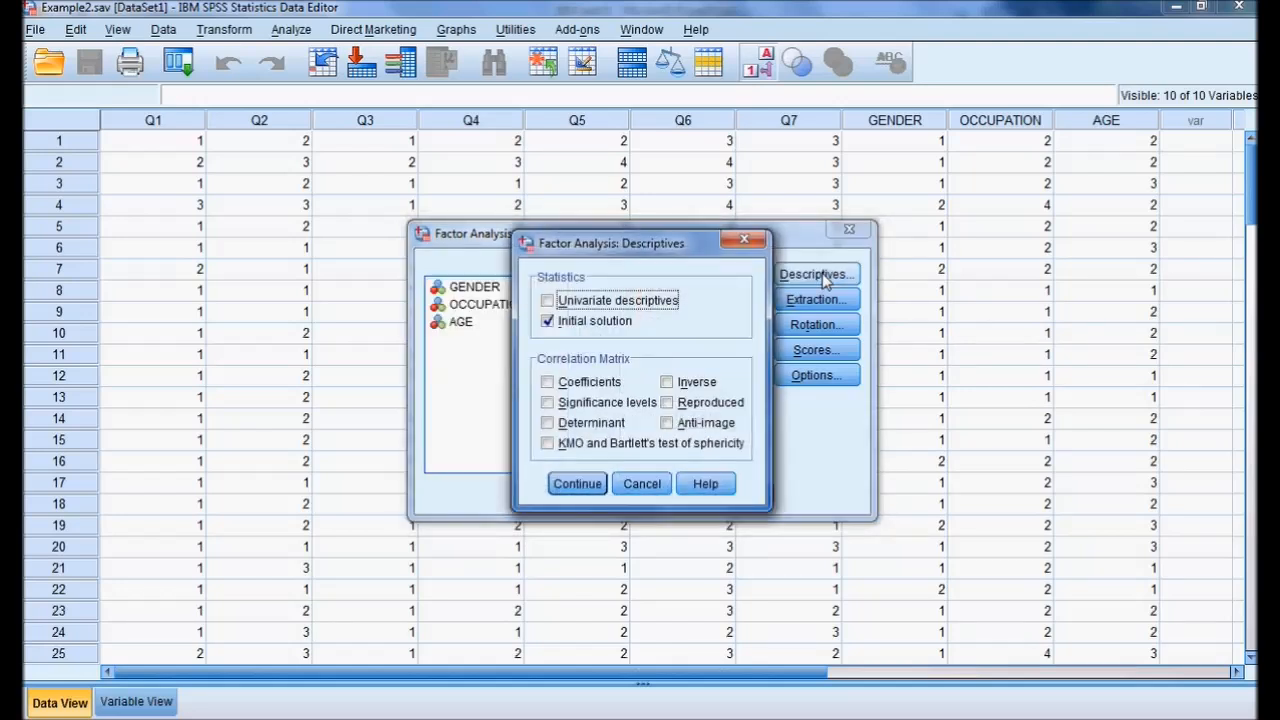
left_click(652, 446)
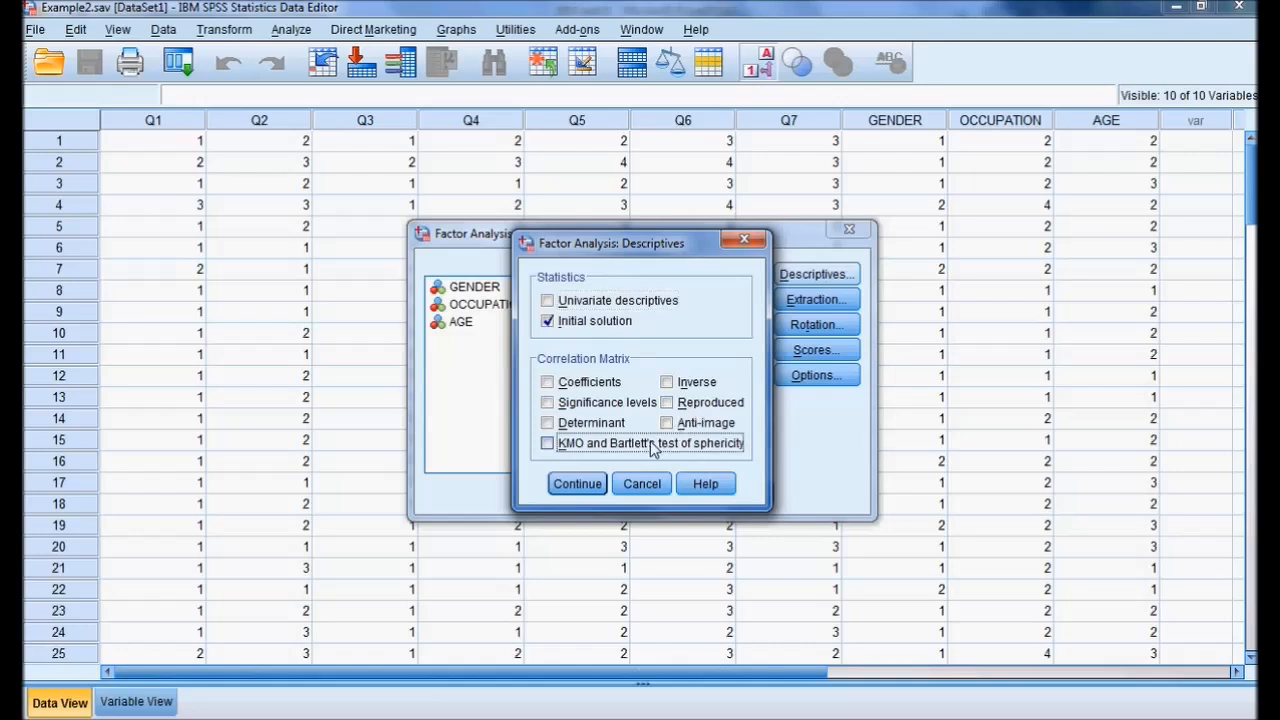
left_click(584, 490)
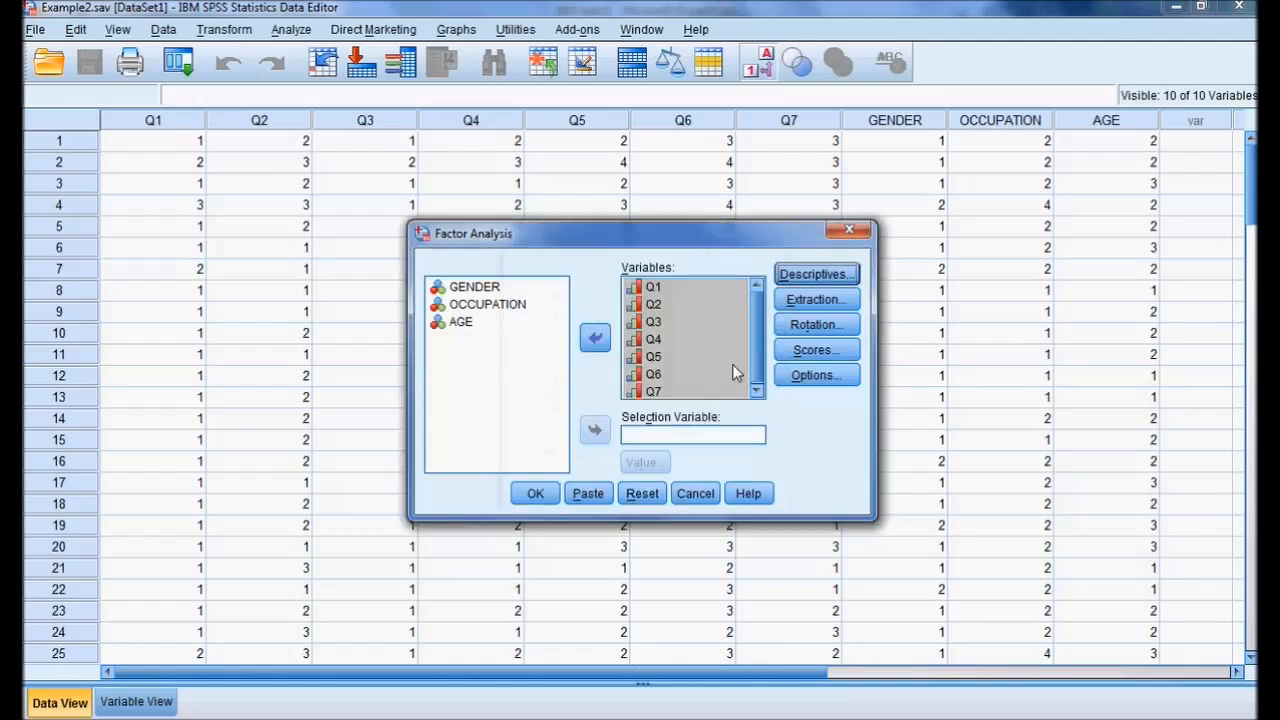
Set the factor rotation method to Varimax and include loading plots in the display.
left_click(818, 328)
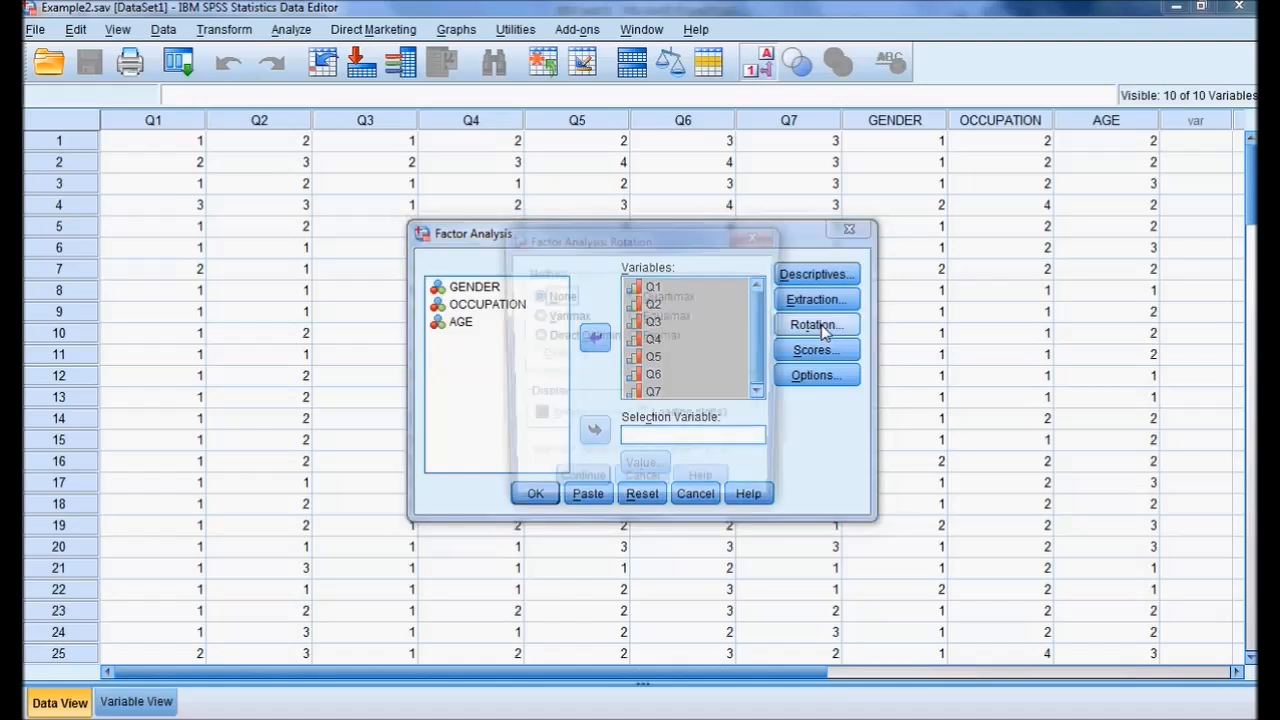
left_click(560, 316)
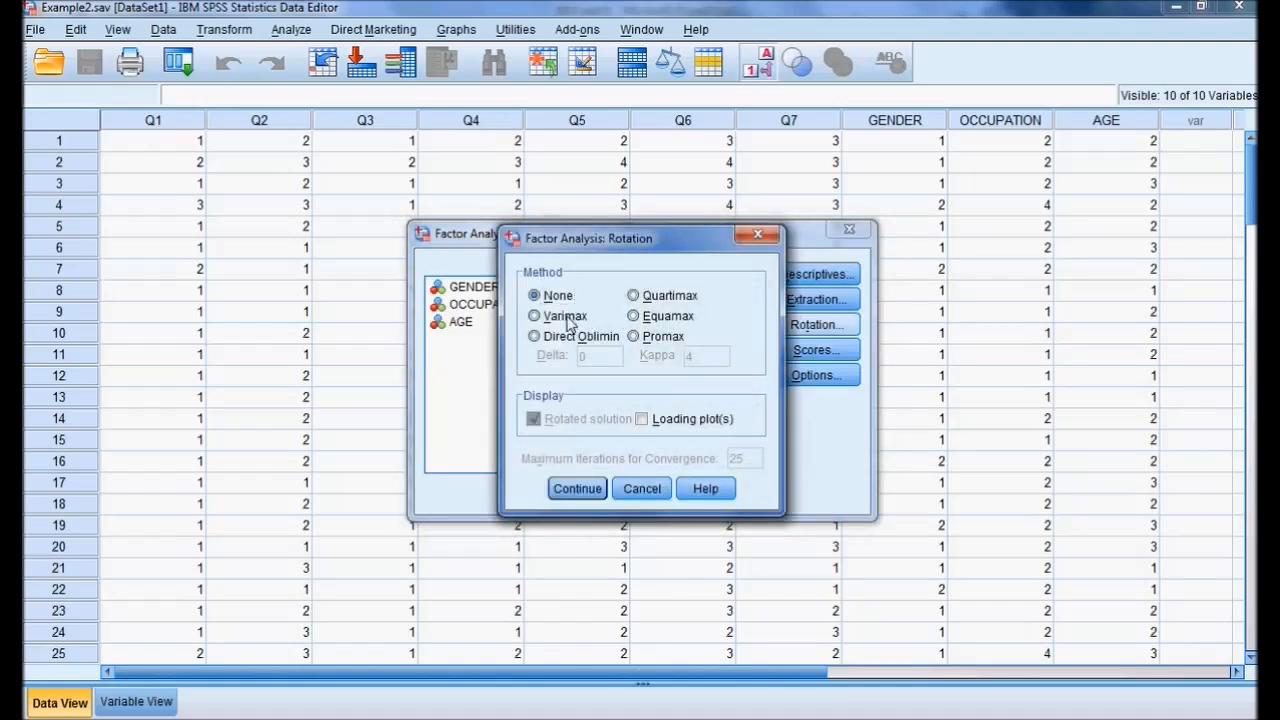
left_click(688, 422)
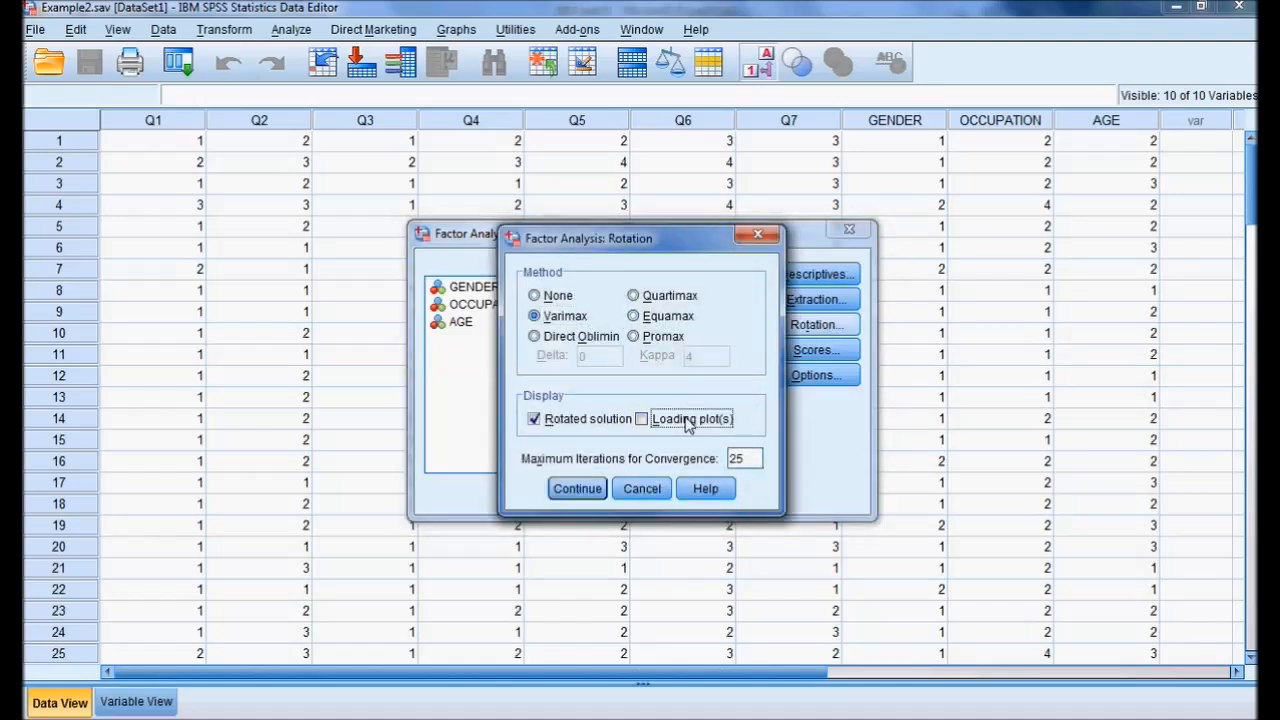
left_click(580, 488)
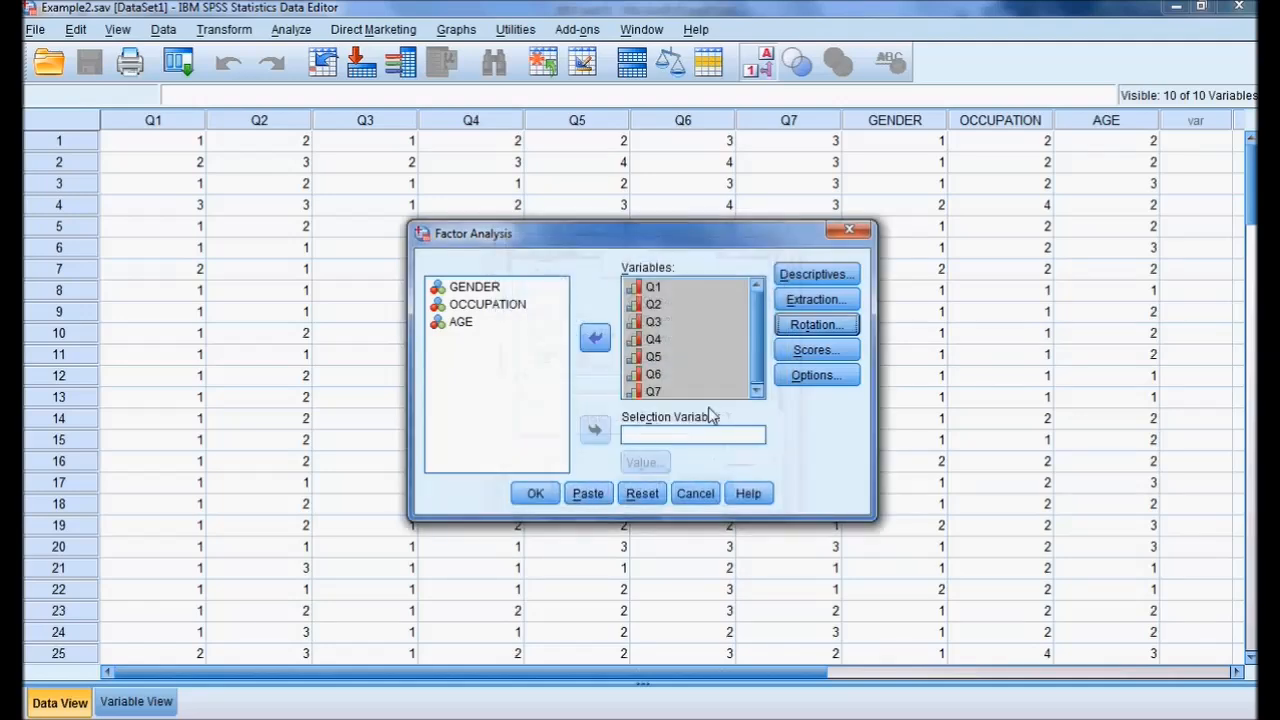
Accept principal components extraction based on eigenvalues greater than 1 and run the factor analysis.
left_click(818, 301)
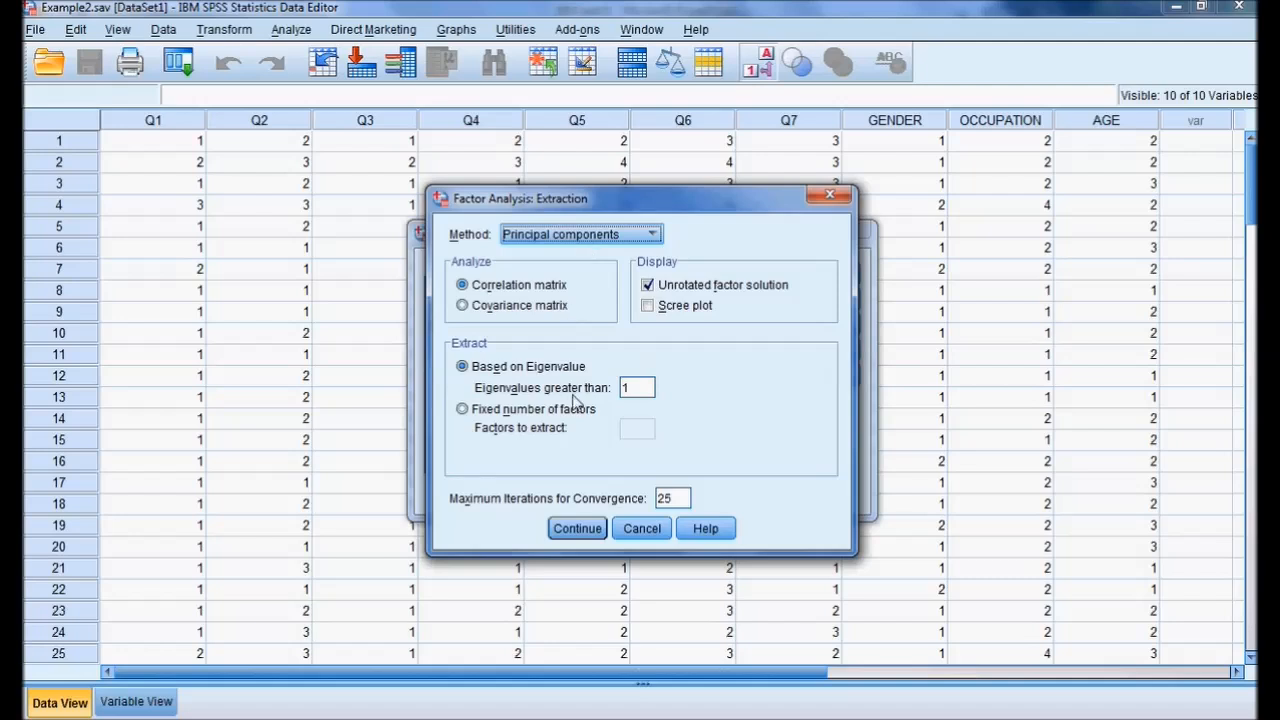
left_click(578, 528)
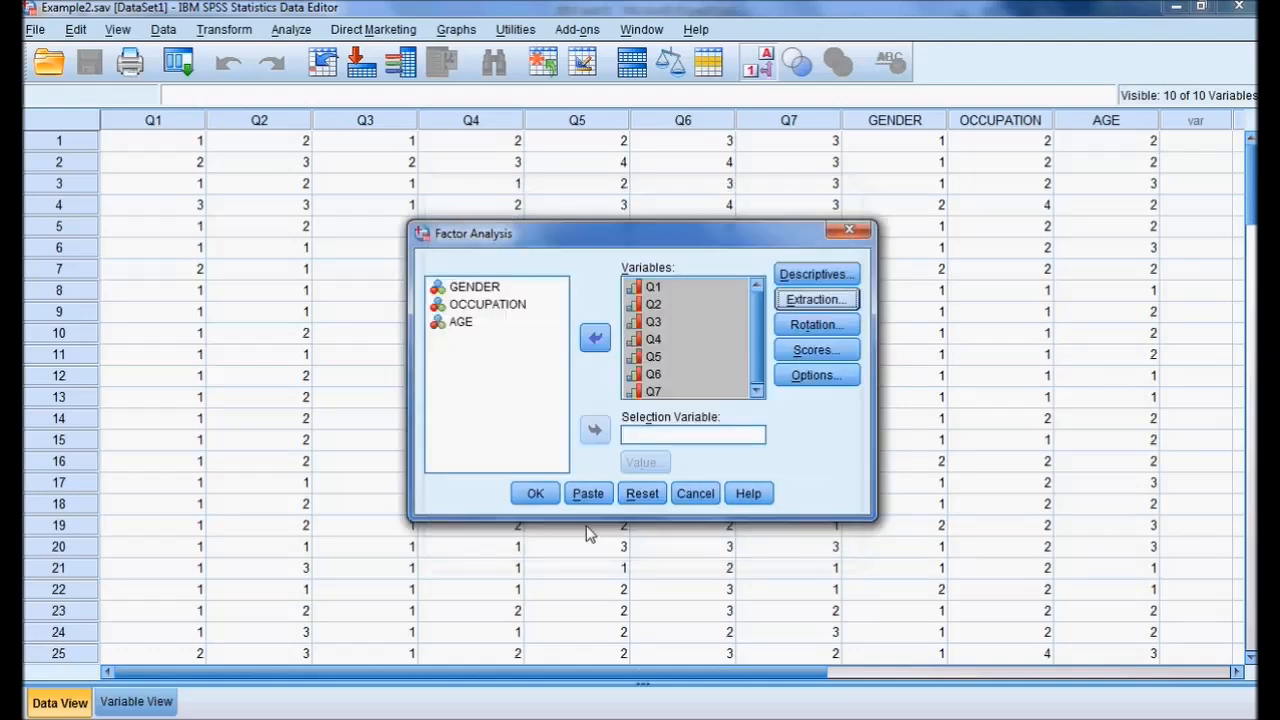
left_click(535, 495)
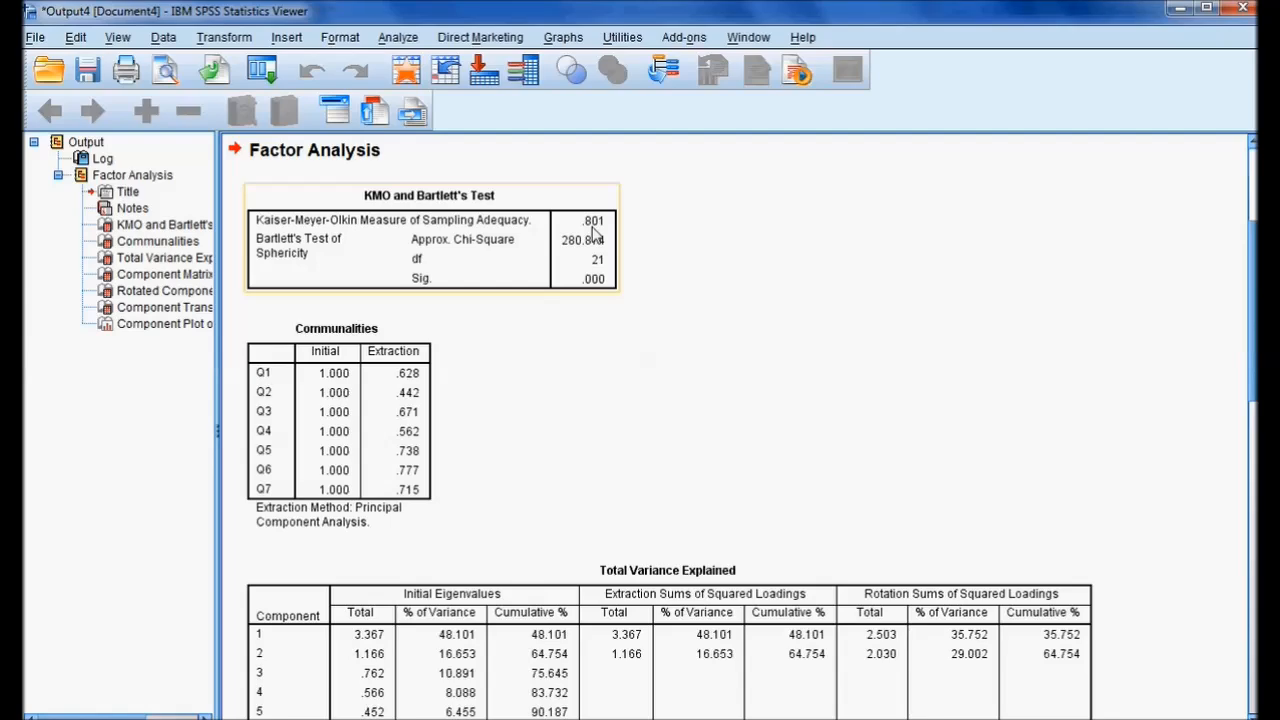
Examine the Total Variance Explained table and the factor loadings in the Rotated Component Matrix.
scroll(686, 380, "down", 3)
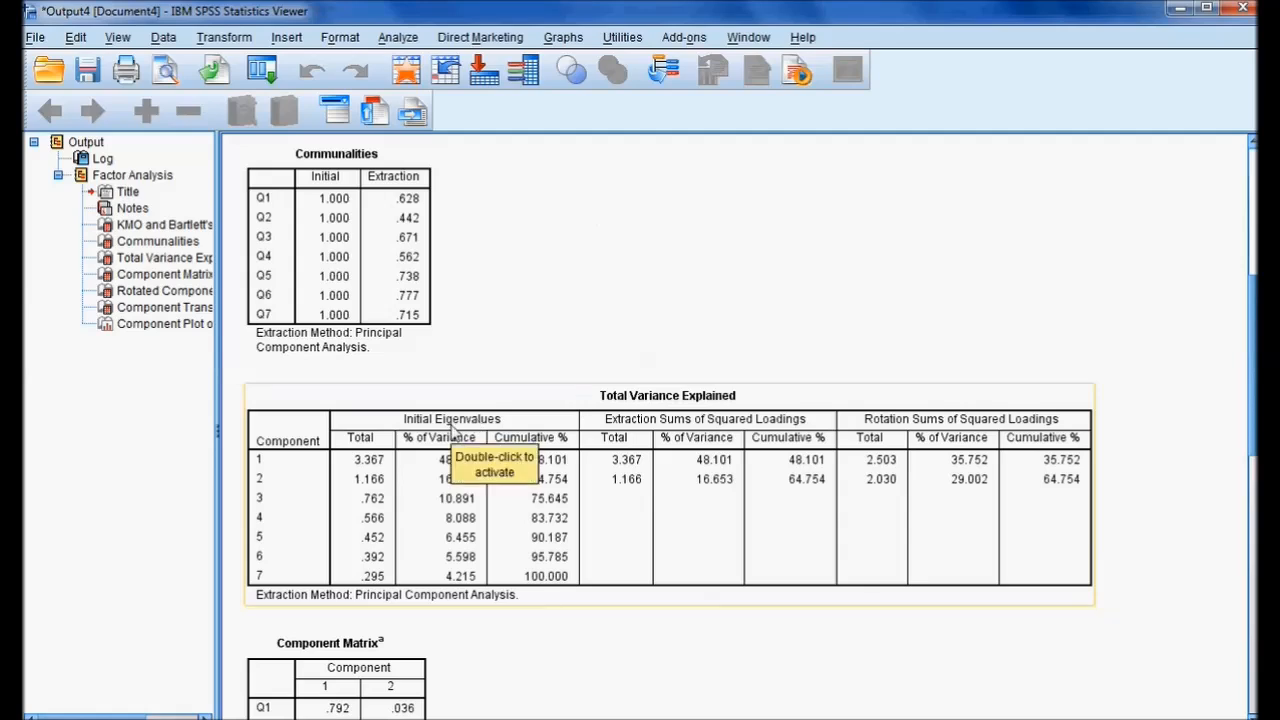
left_click(559, 507)
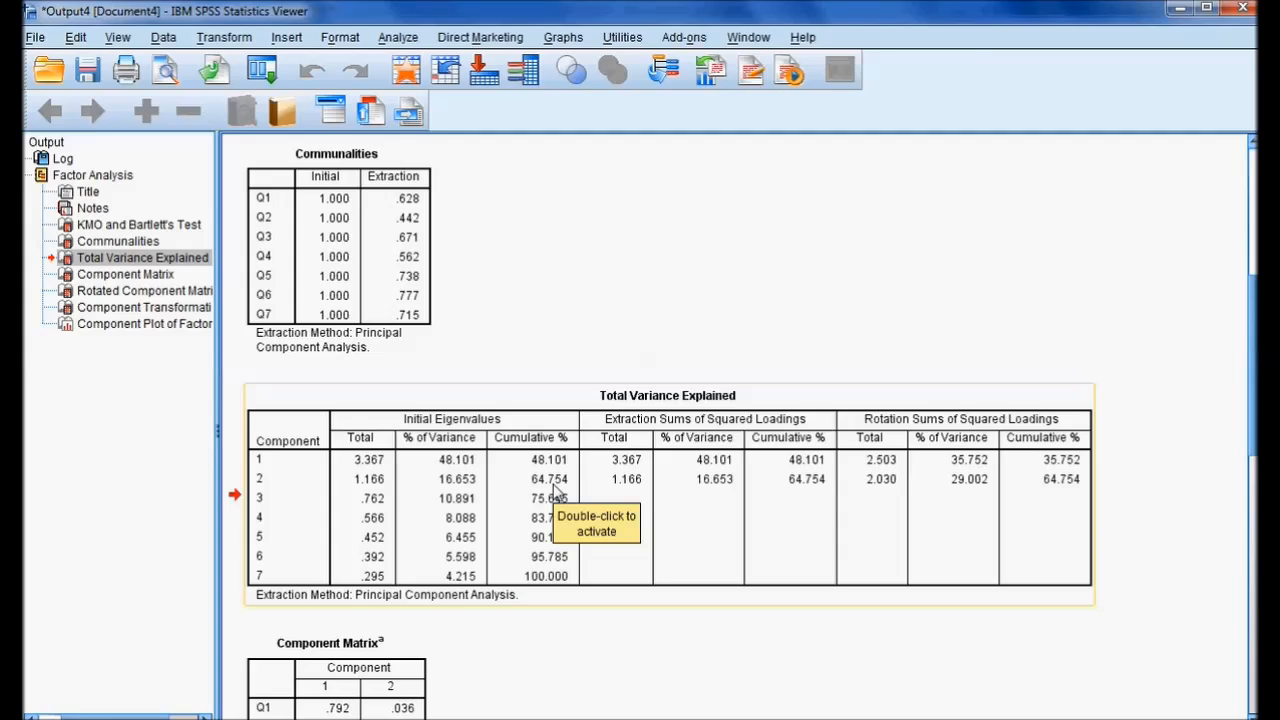
scroll(588, 484, "down", 8)
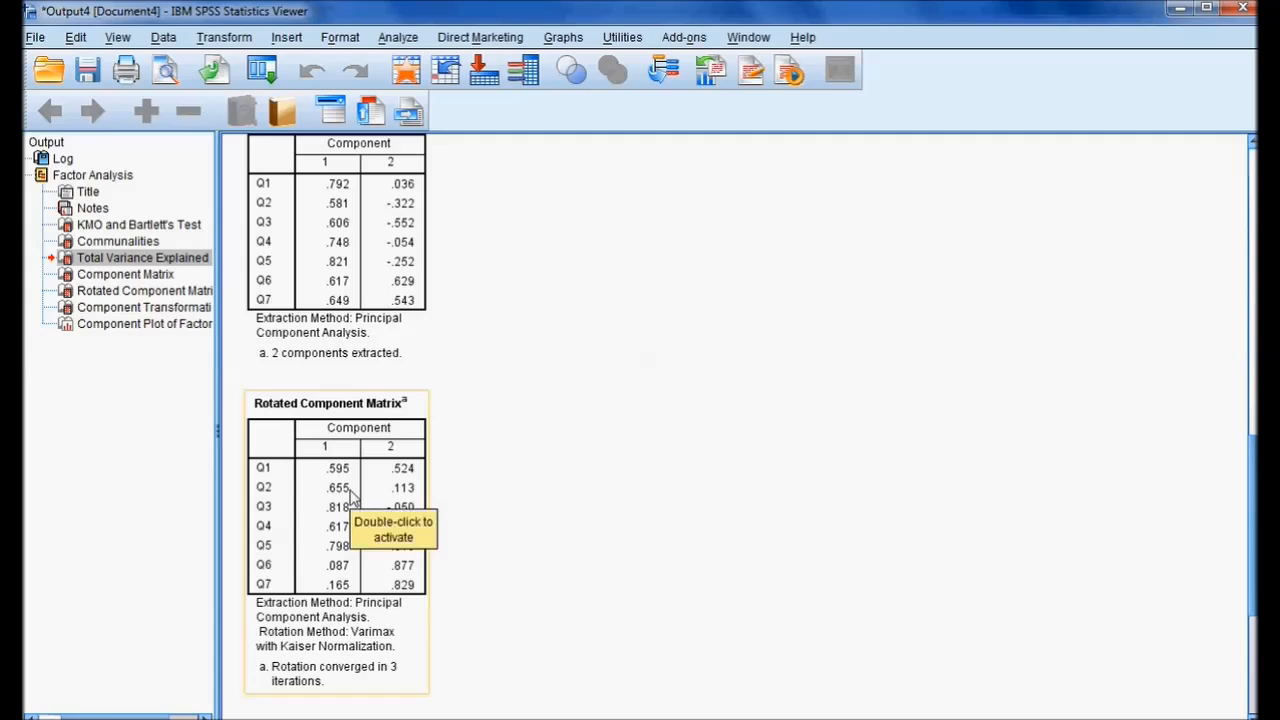
left_click(342, 489)
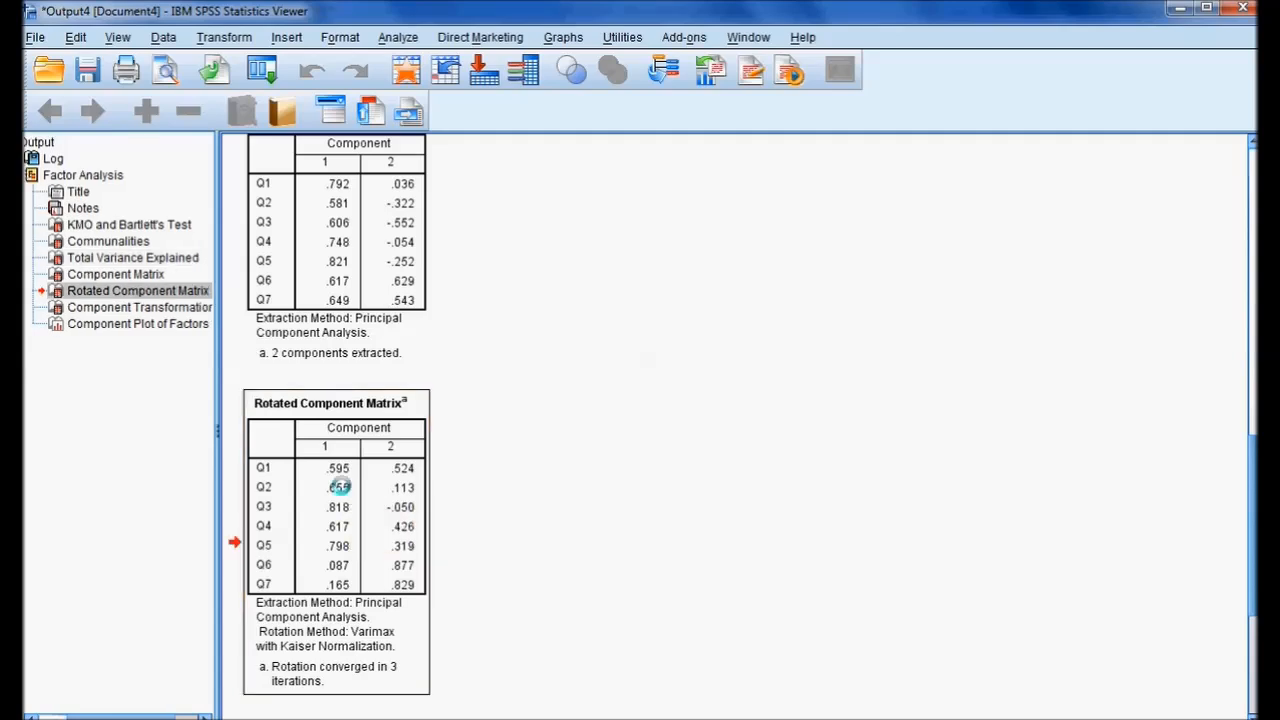
double_click(341, 487)
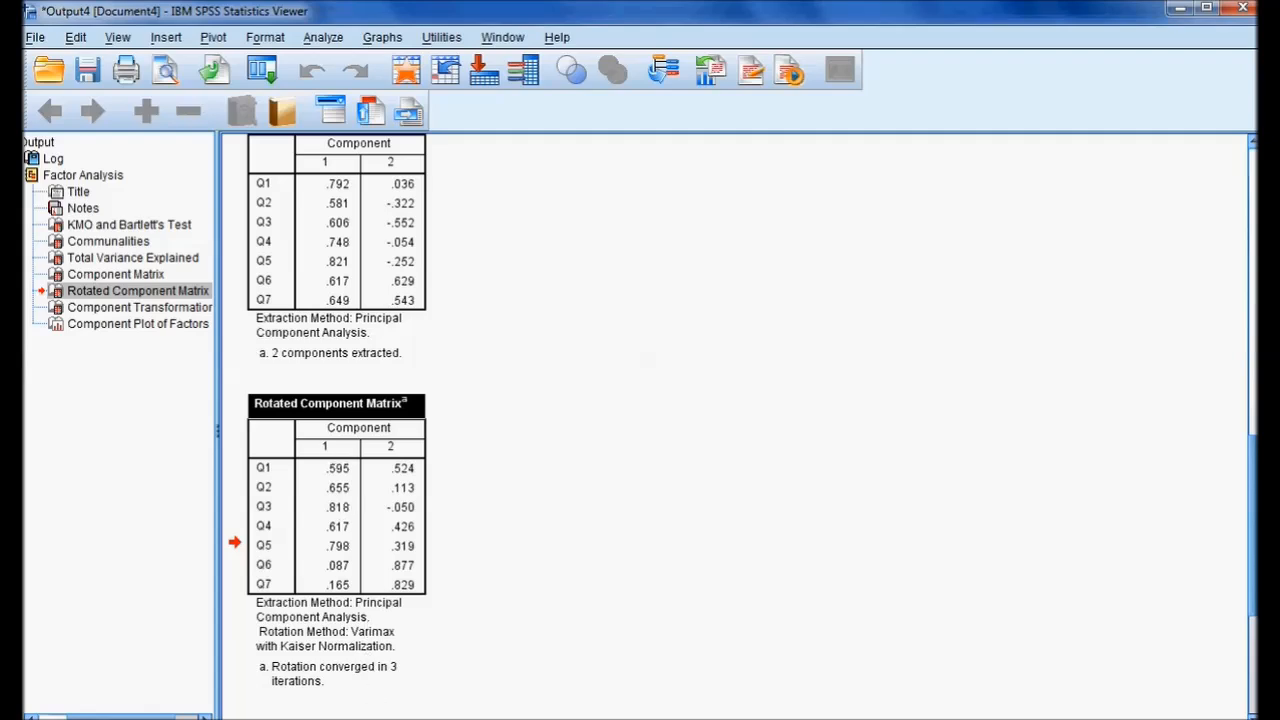
Return to the dataset and run a freshly reset Reliability Analysis on items Q1 through Q5 with the Alpha model.
left_click(355, 718)
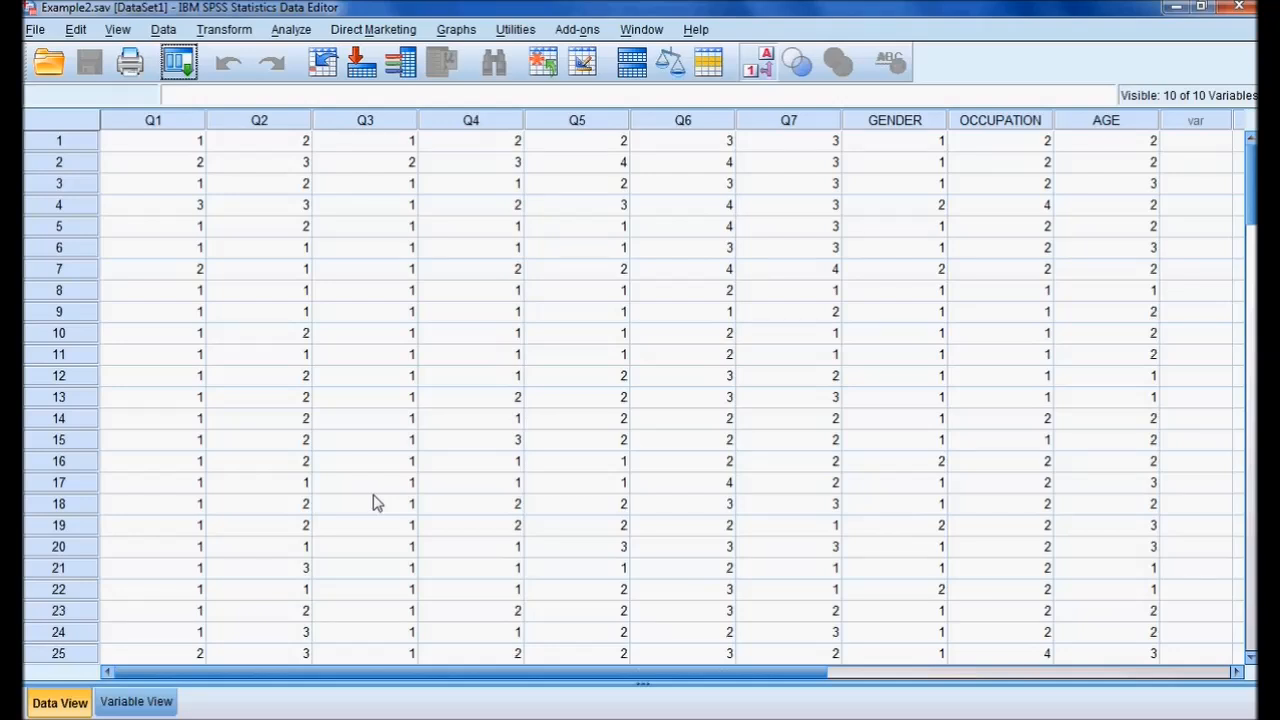
left_click(299, 33)
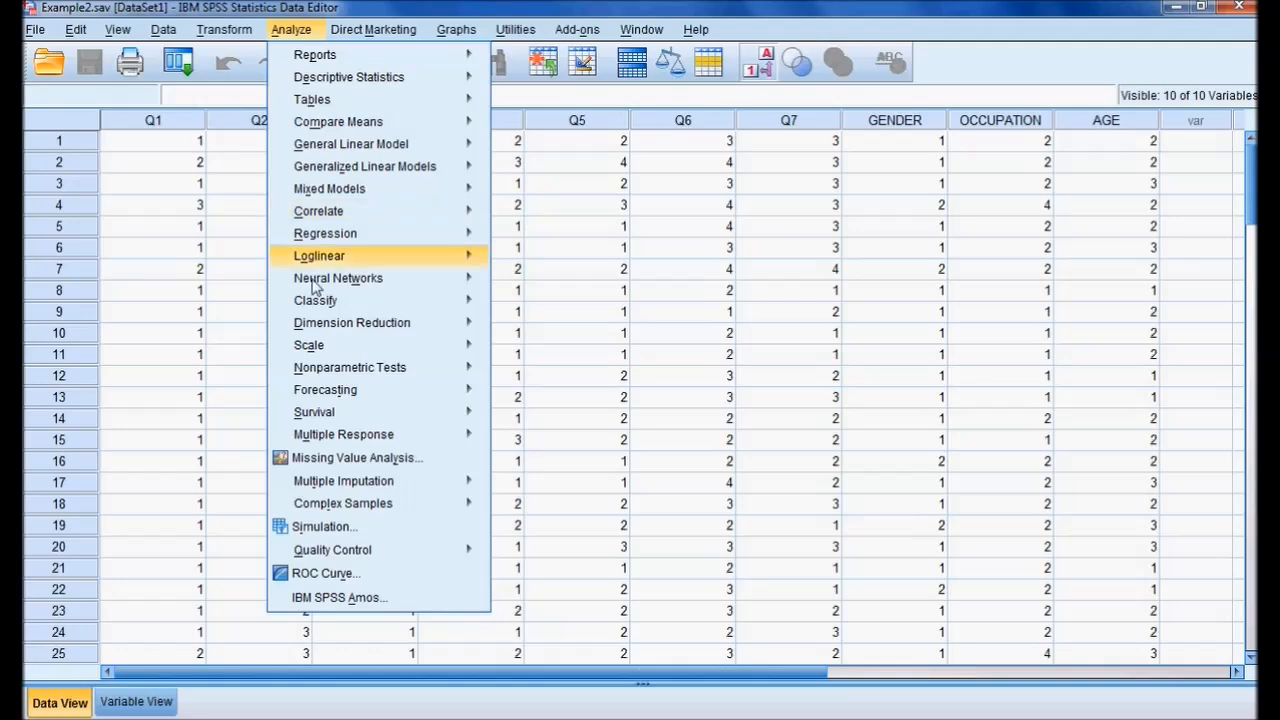
mouse_move(327, 356)
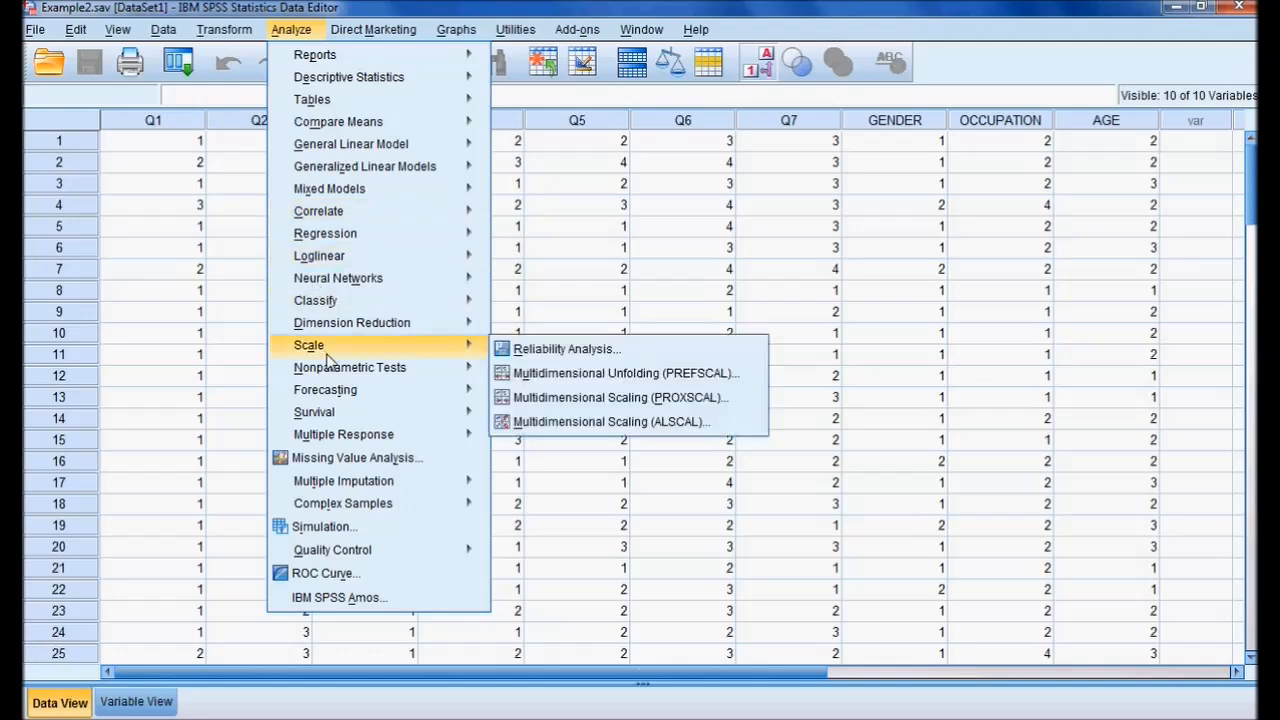
left_click(548, 356)
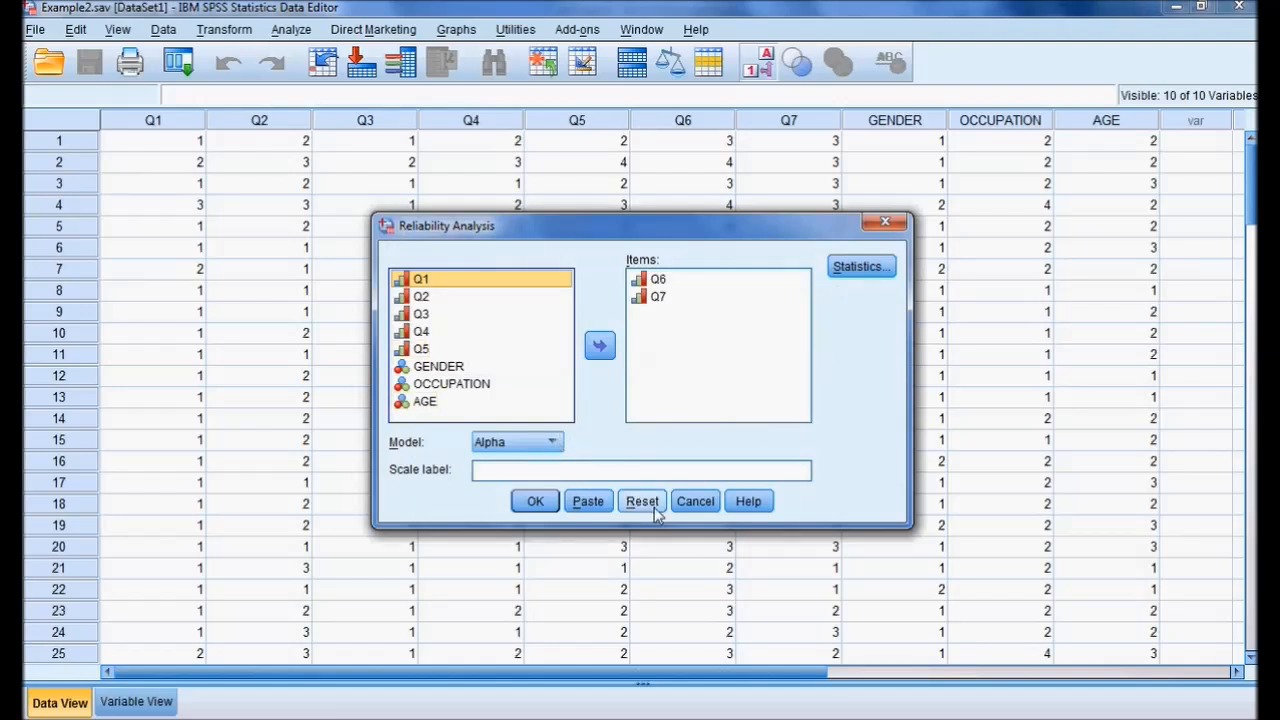
left_click(642, 501)
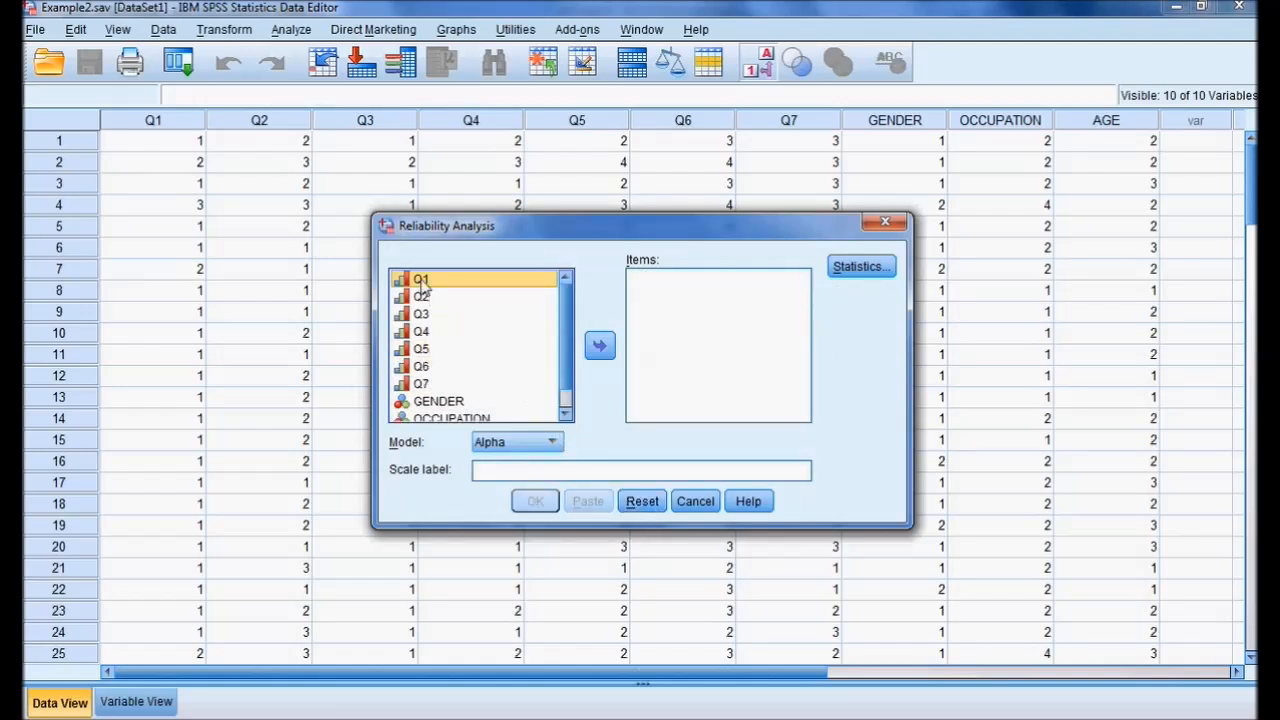
key("shift+Down")
key("shift+Down")
key("shift+Down")
key("shift+Down")
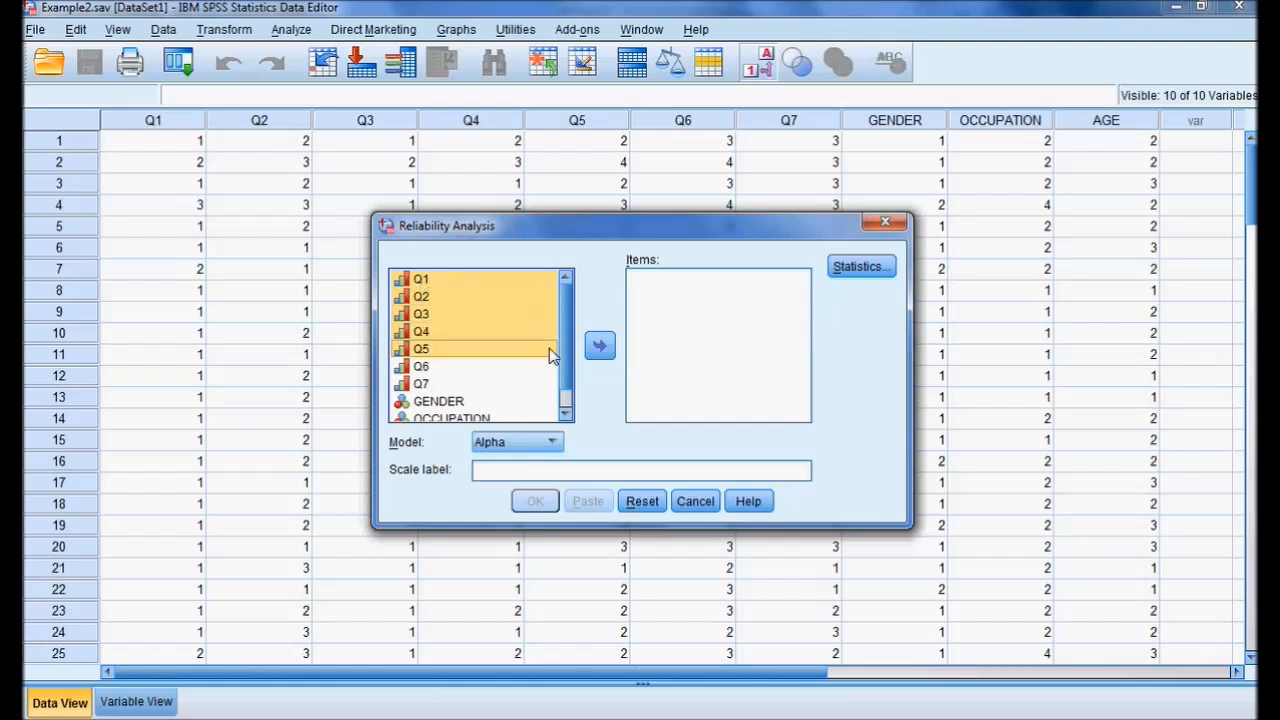
left_click(600, 346)
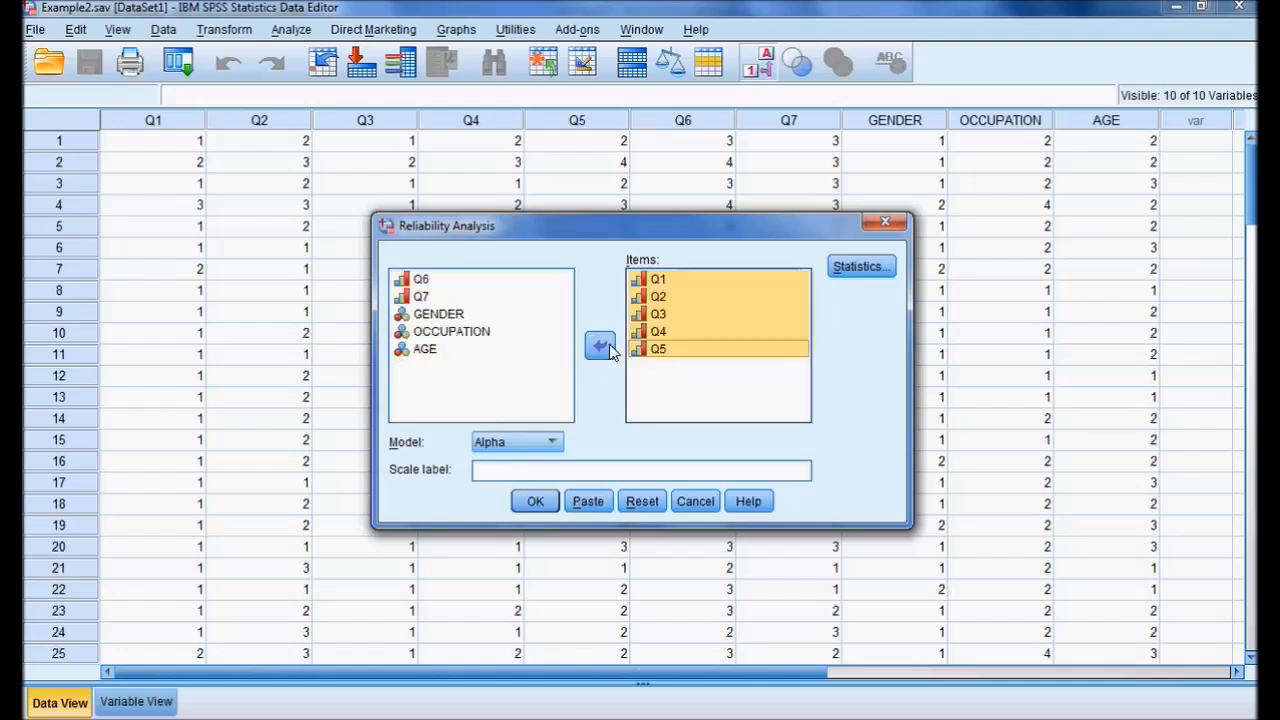
left_click(536, 502)
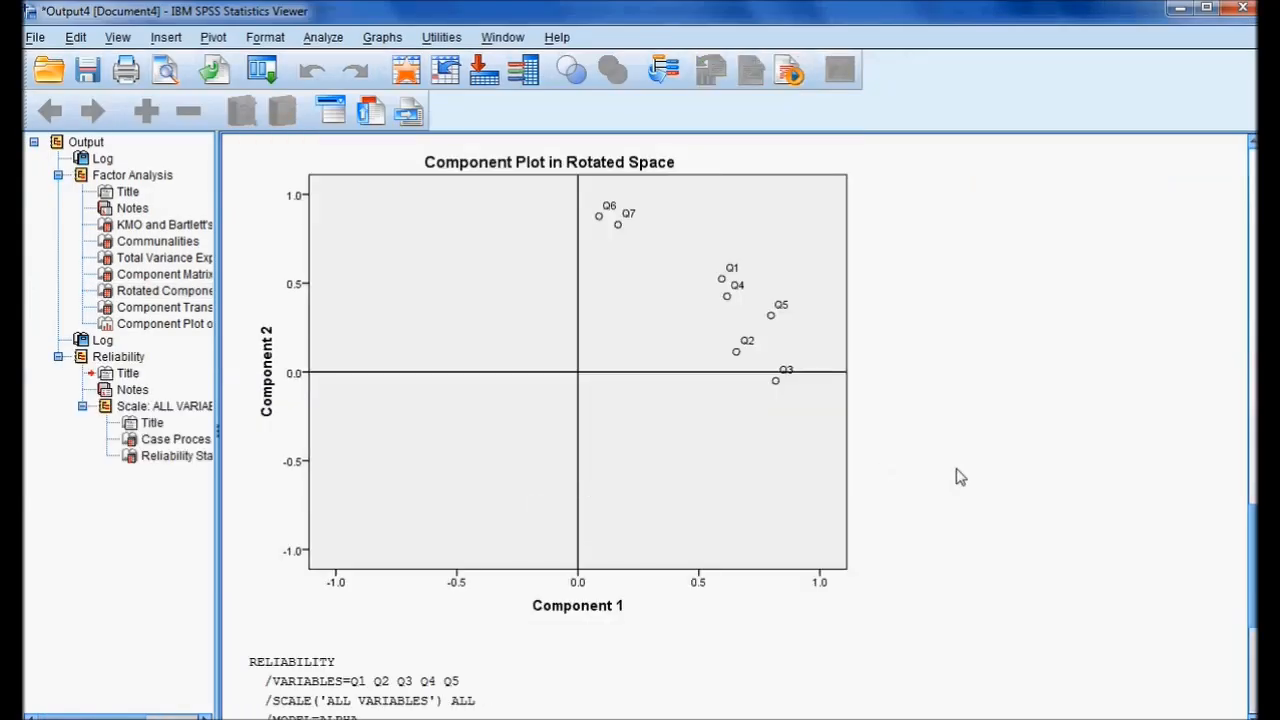
scroll(958, 477, "down", 8)
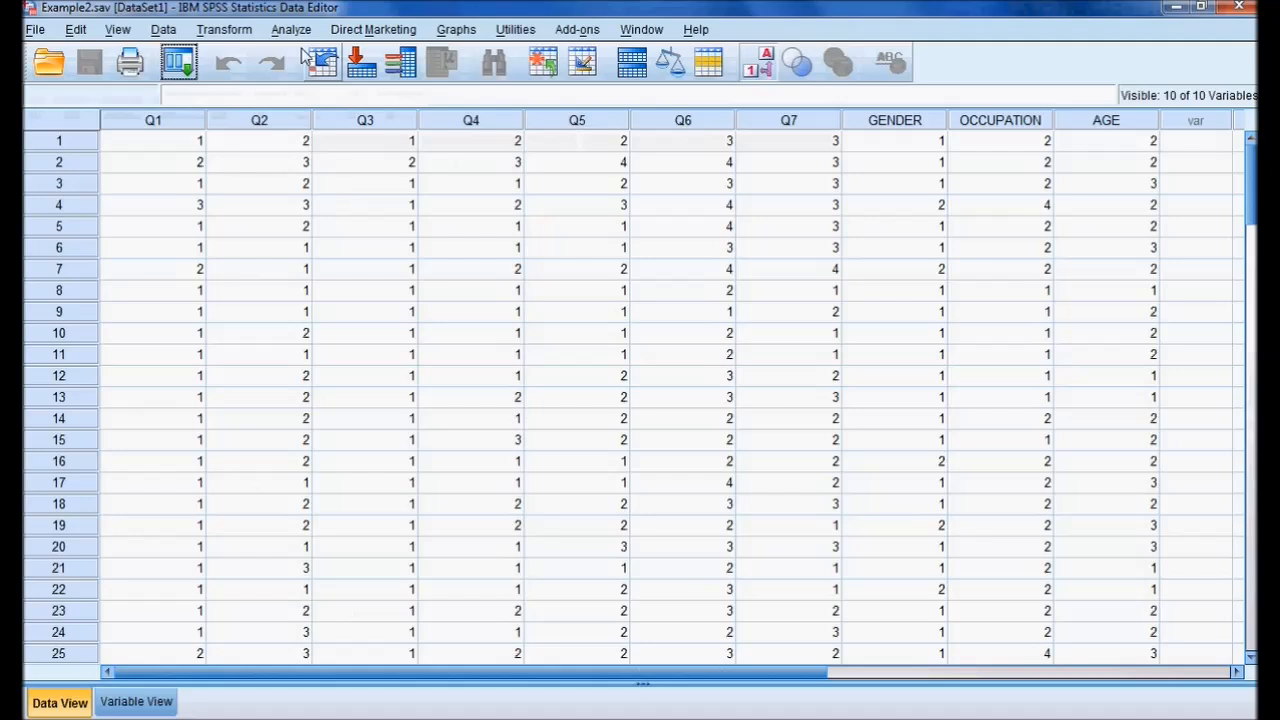
Reset the Reliability Analysis and run it on items Q6 and Q7 with the Alpha model.
left_click(292, 30)
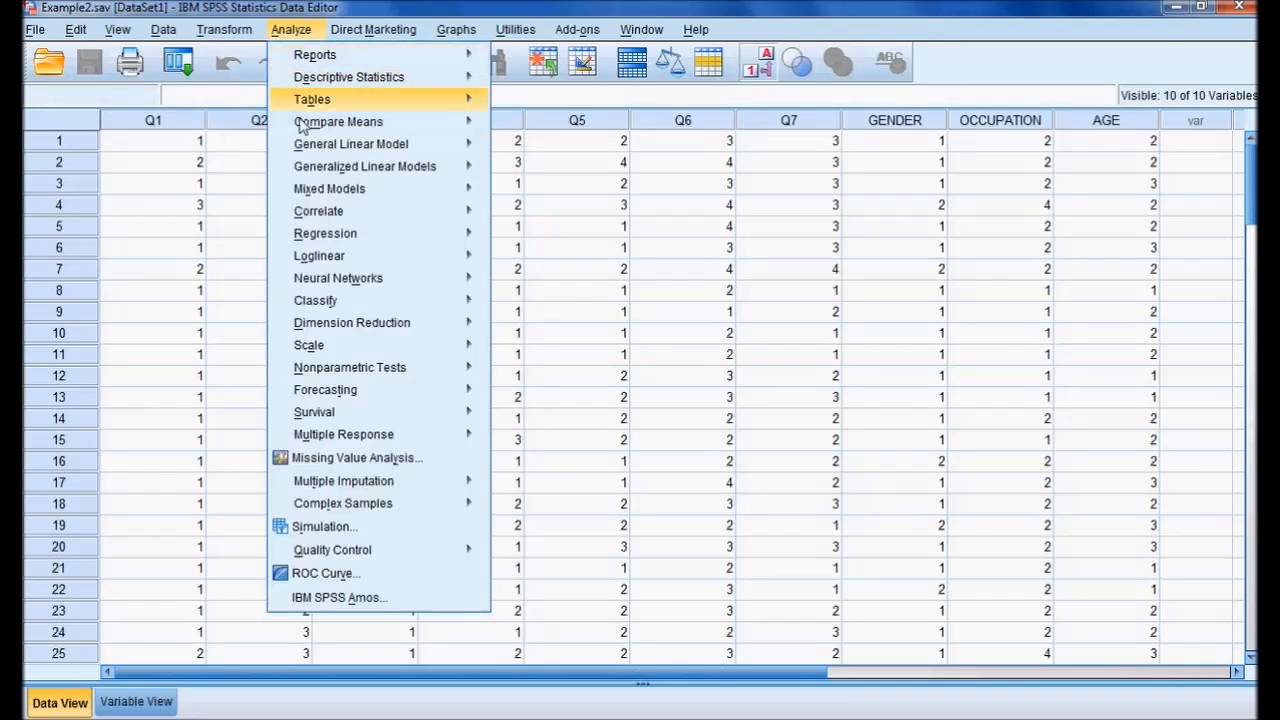
mouse_move(388, 334)
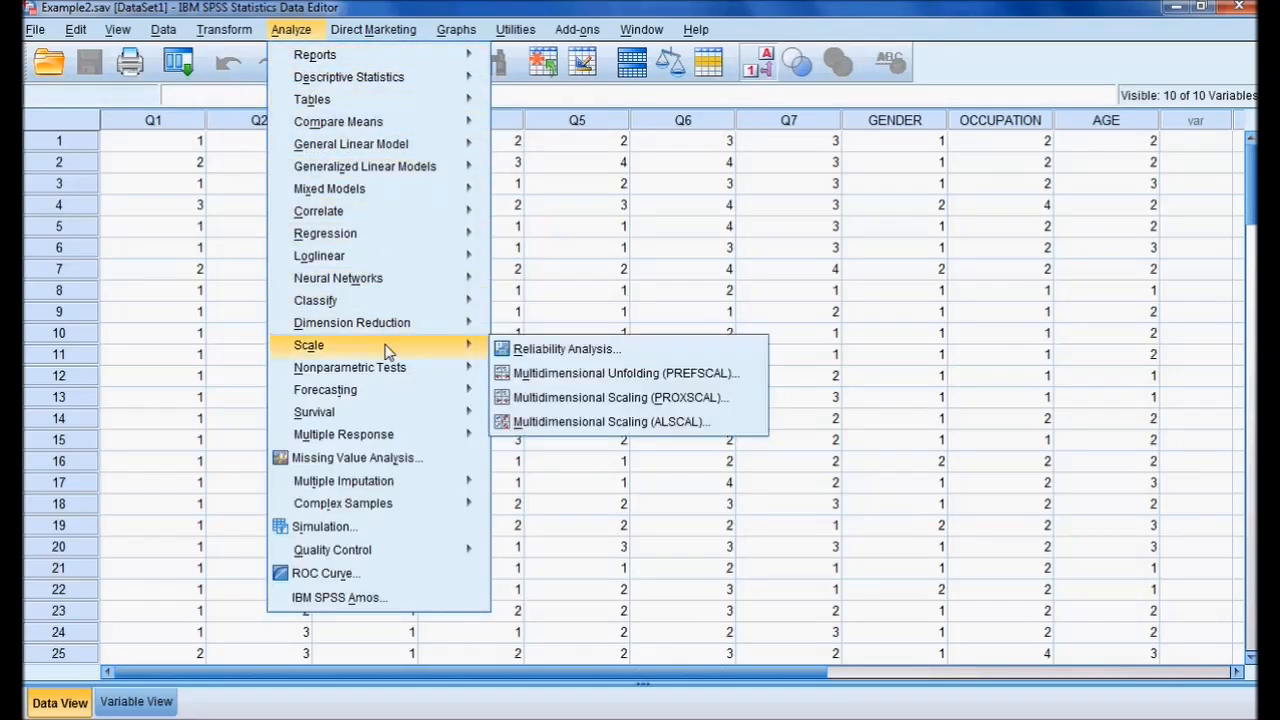
left_click(520, 348)
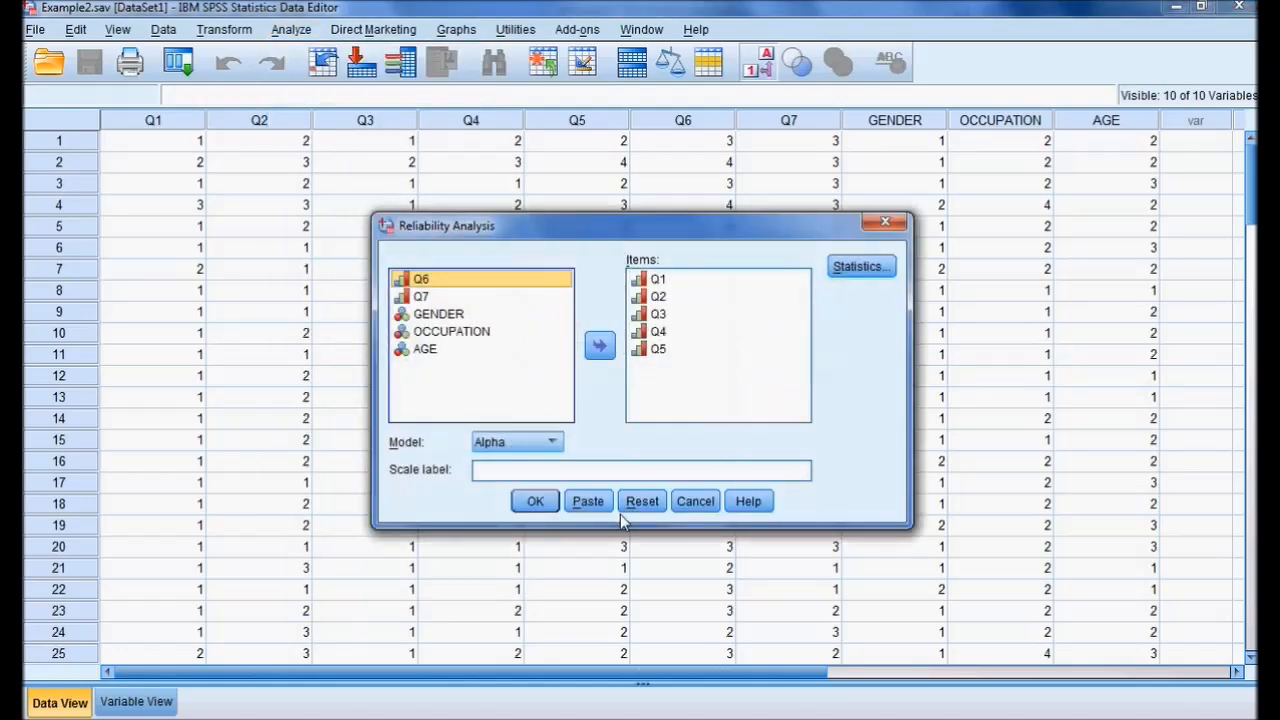
left_click(643, 500)
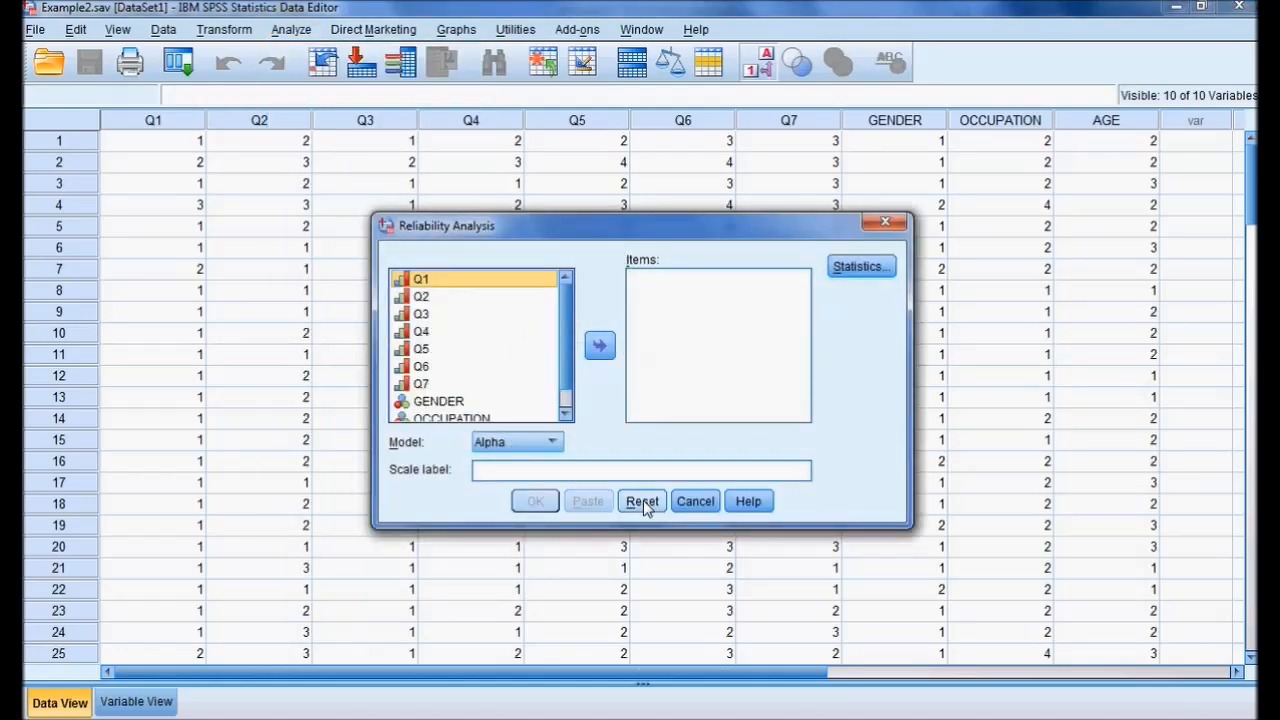
left_click(419, 368)
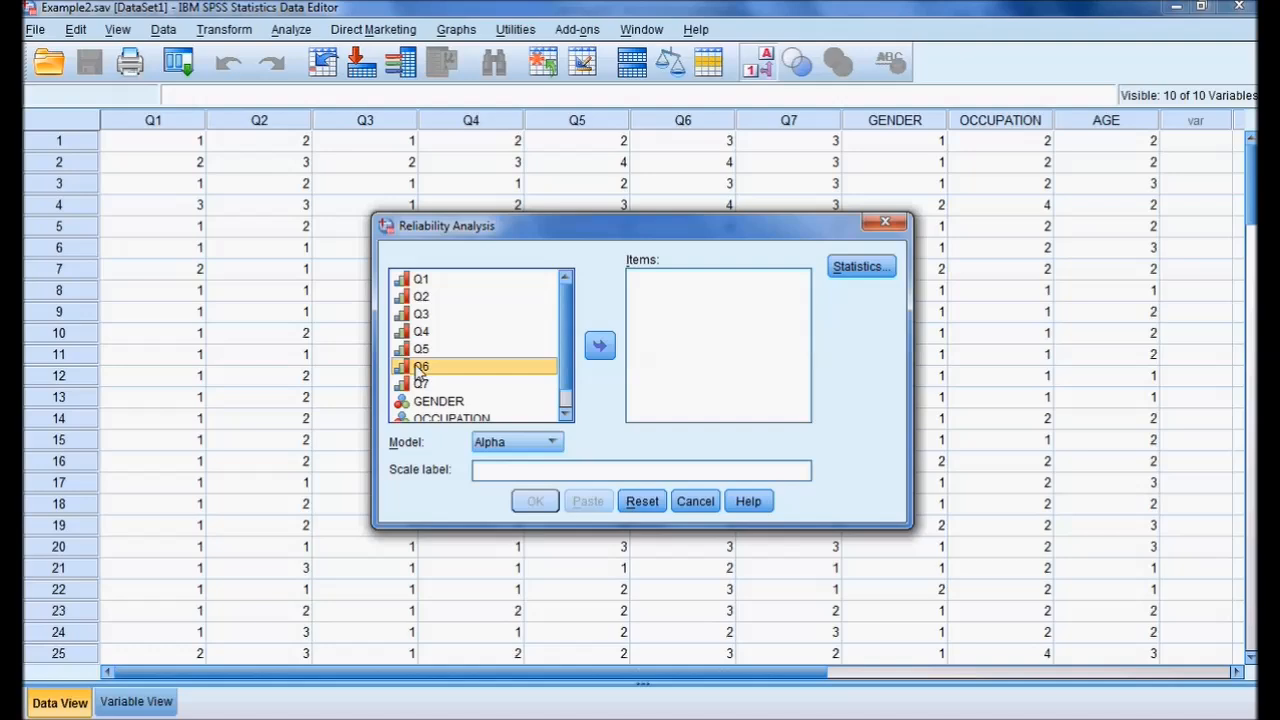
key("shift+Down")
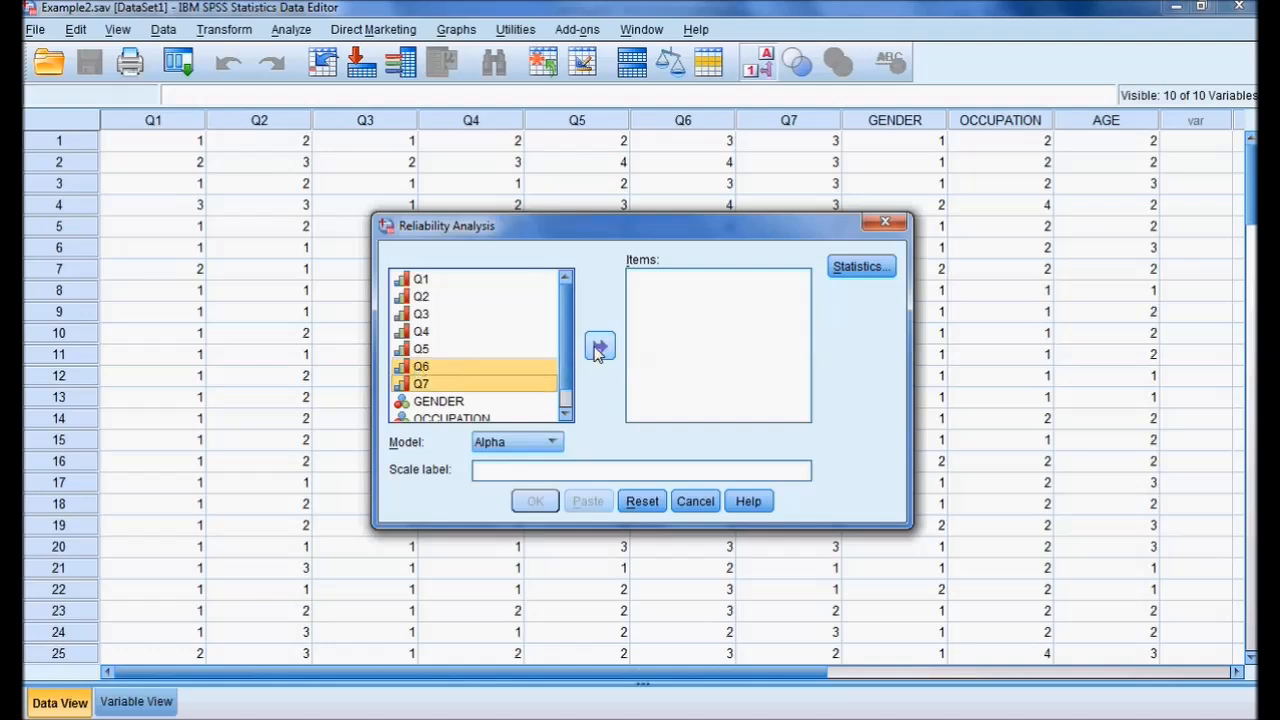
left_click(599, 345)
left_click(535, 503)
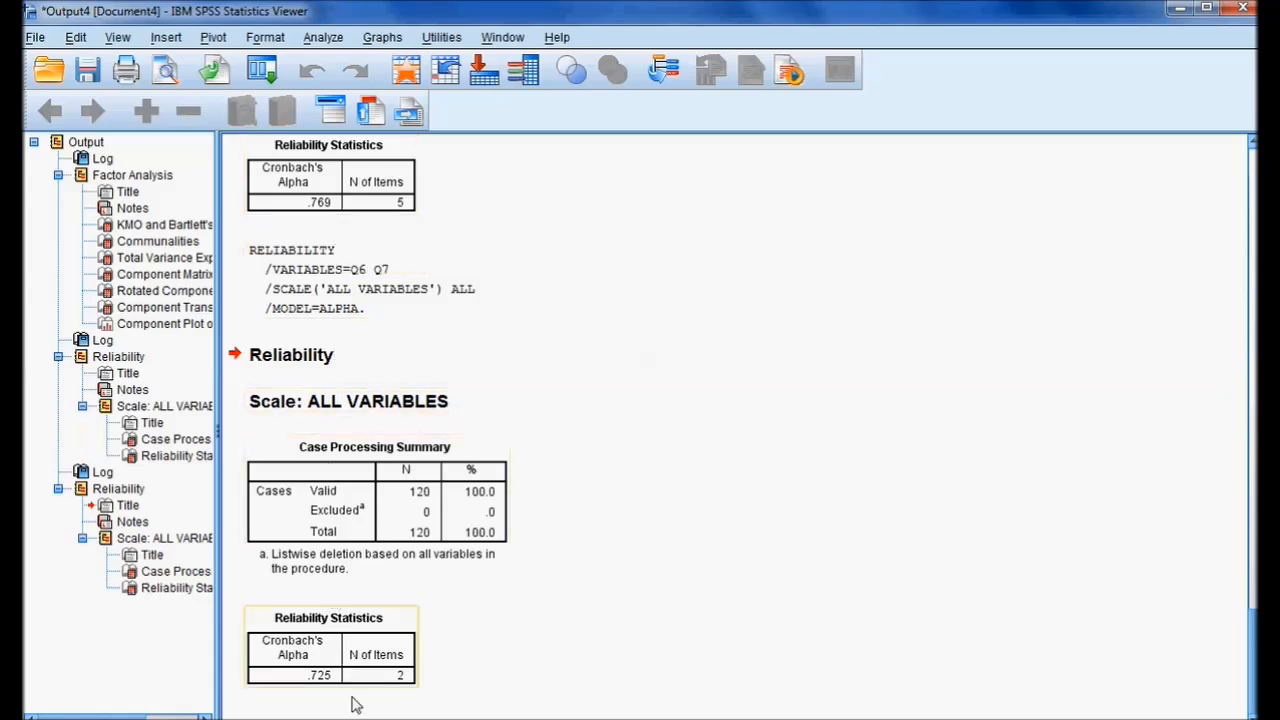
Switch to the empty Amos diagram and draw a latent variable with five indicators in the upper part of the page.
key("alt+Tab")
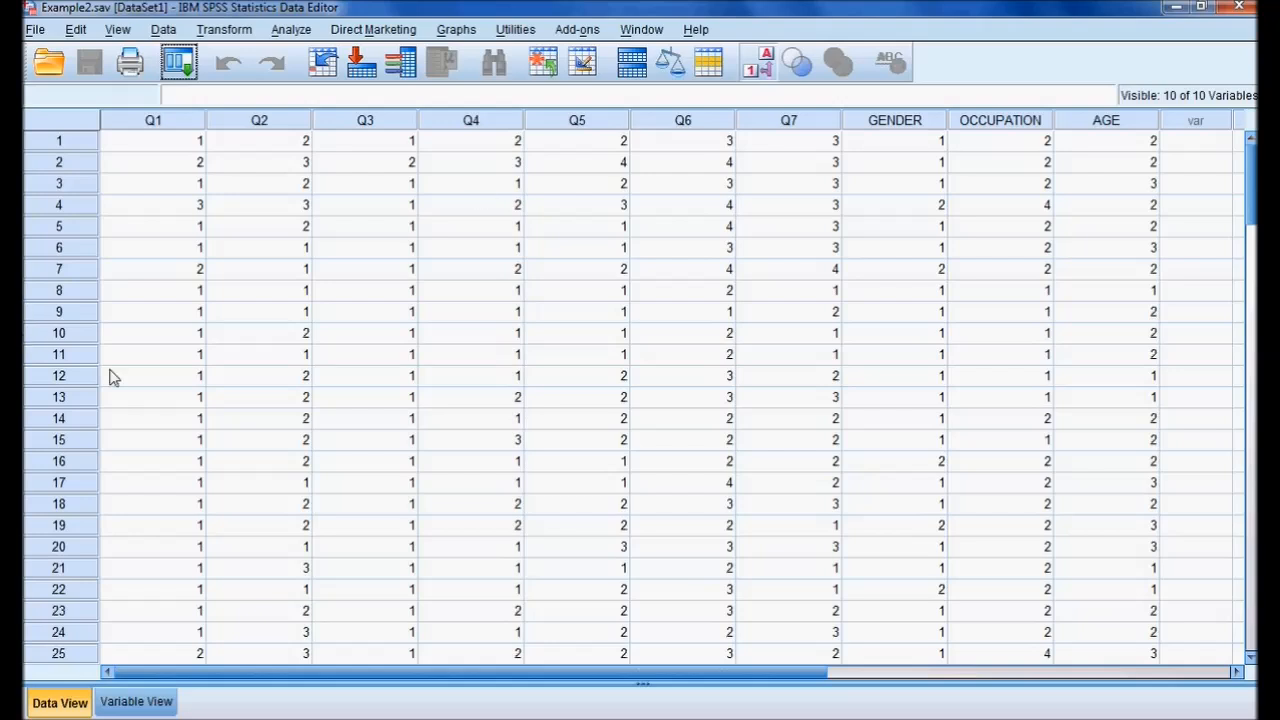
left_click(846, 718)
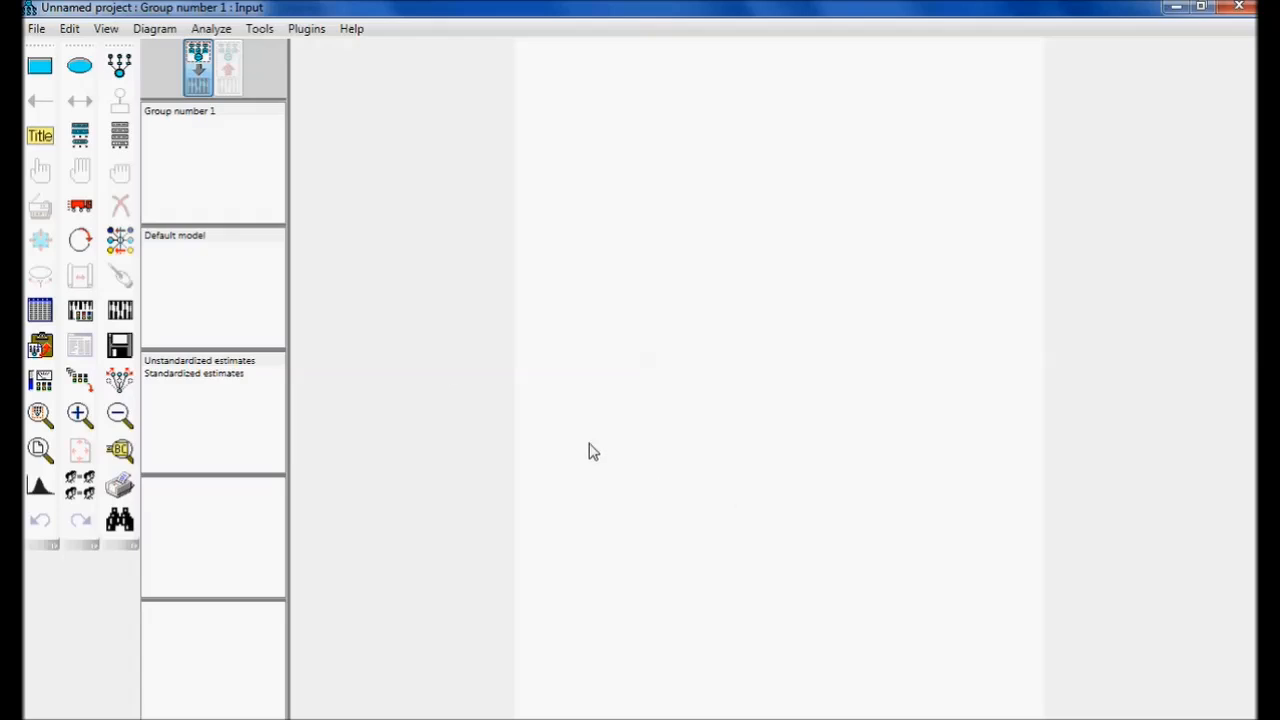
left_click(124, 72)
left_click(742, 225)
left_click(742, 225)
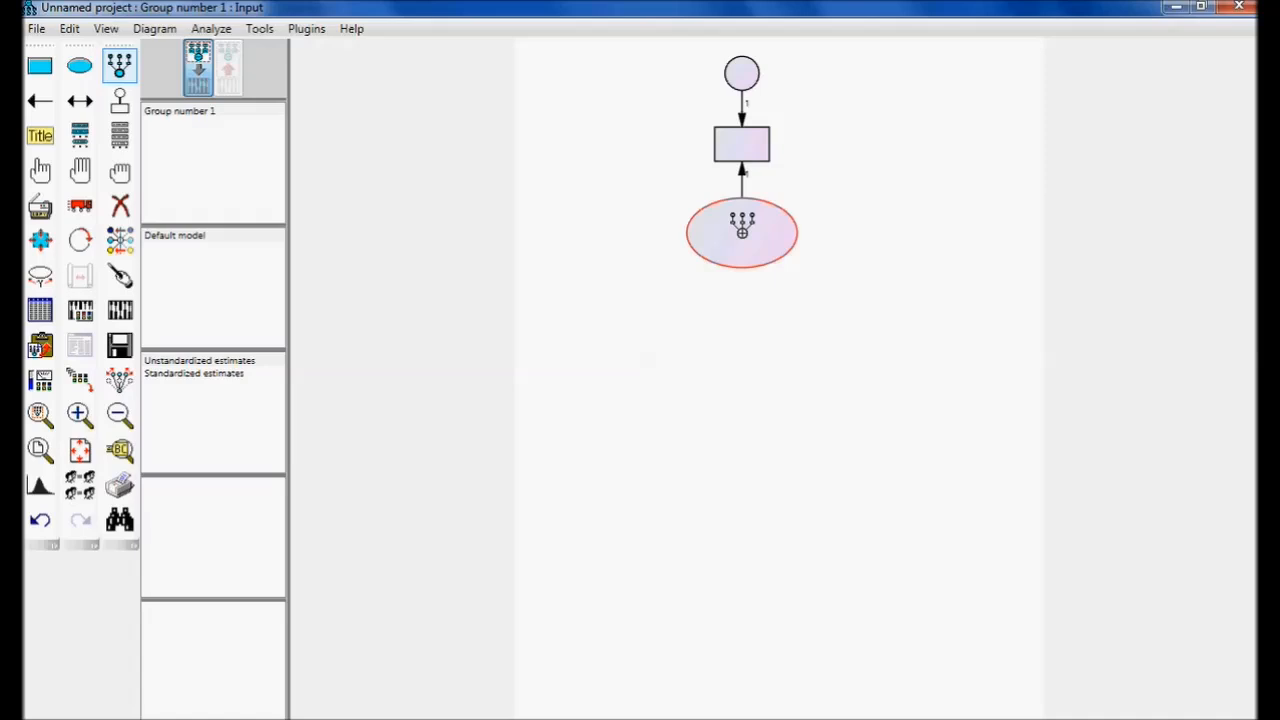
left_click(742, 225)
left_click(742, 226)
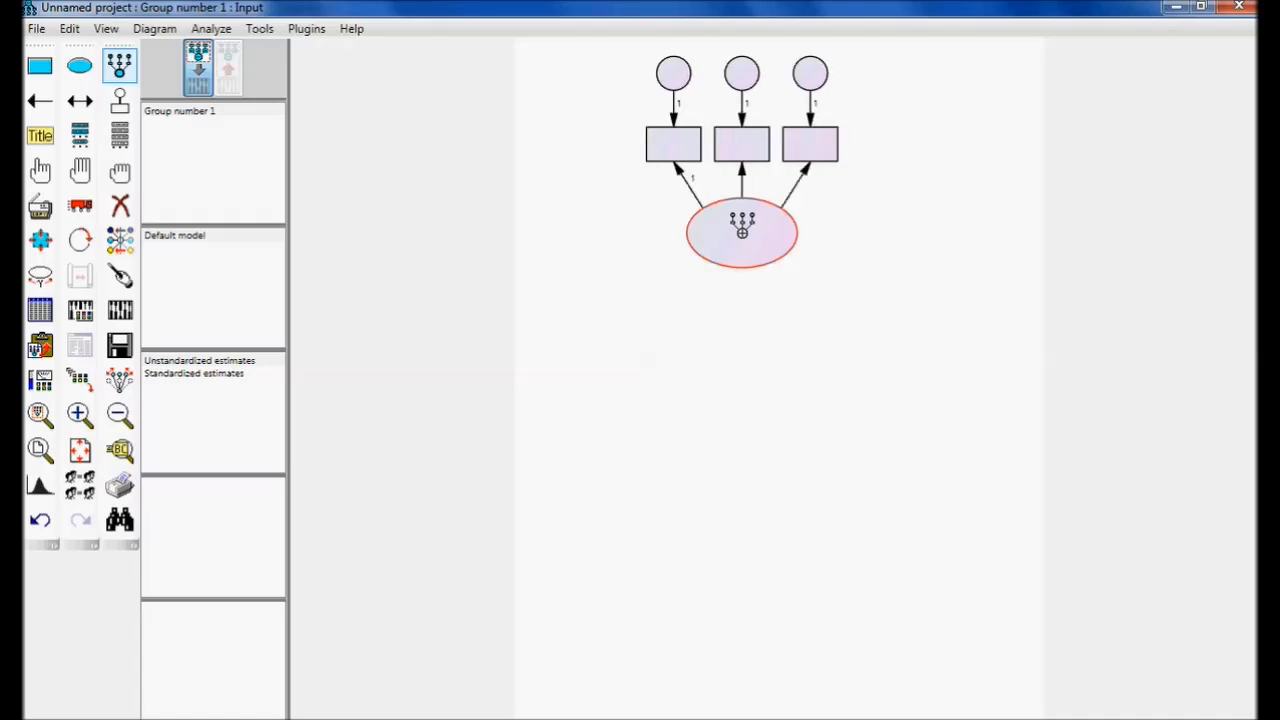
left_click(742, 226)
left_click(742, 225)
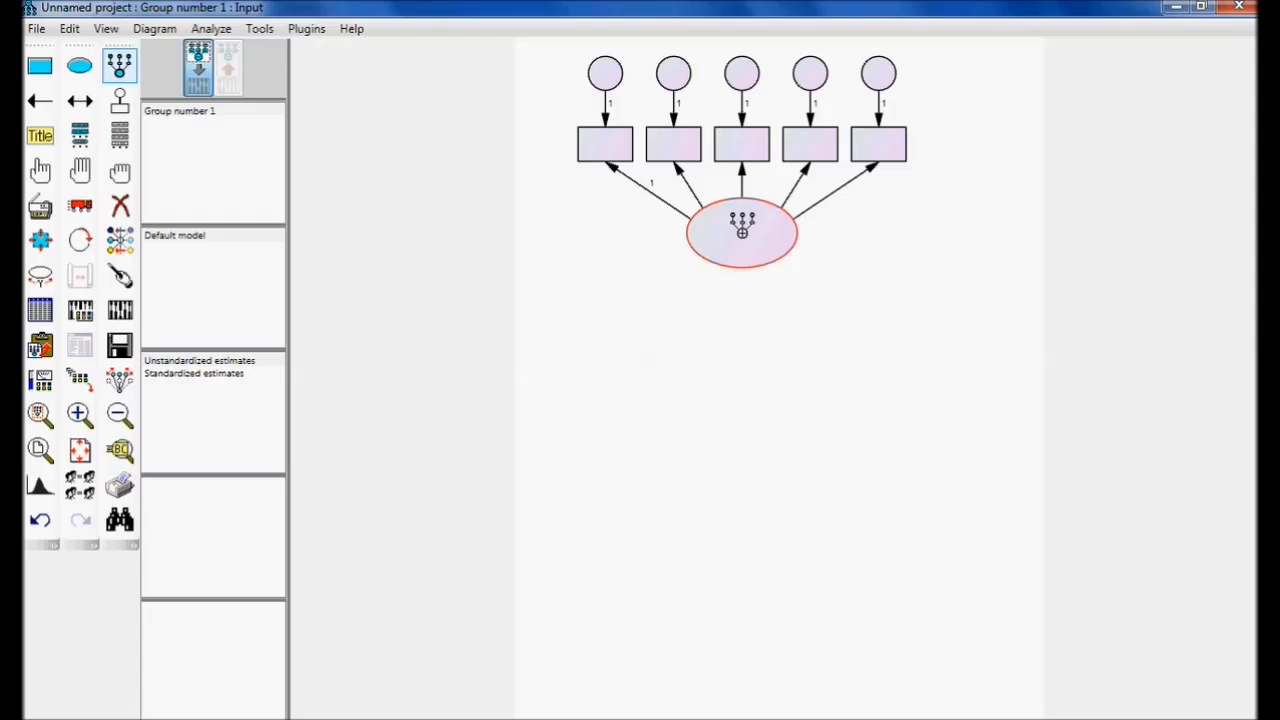
Rotate the five indicators through a full turn around their latent variable, back to above the ellipse.
left_click(78, 242)
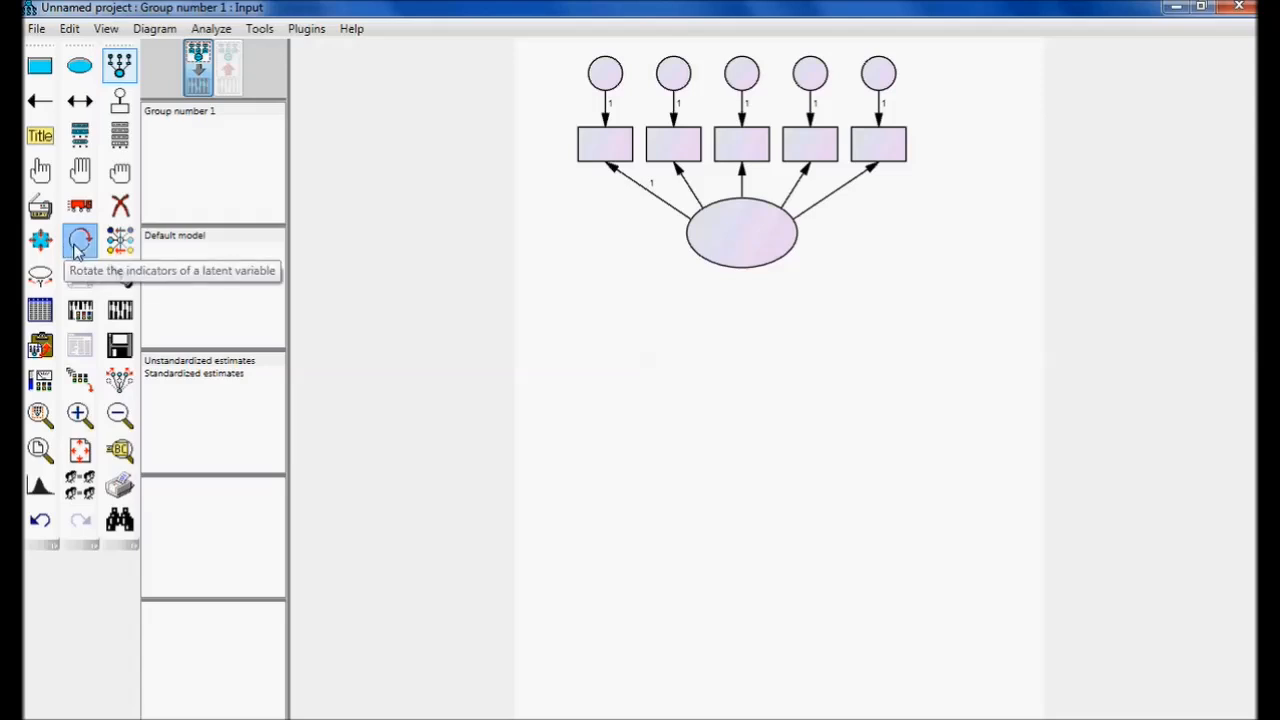
left_click(713, 249)
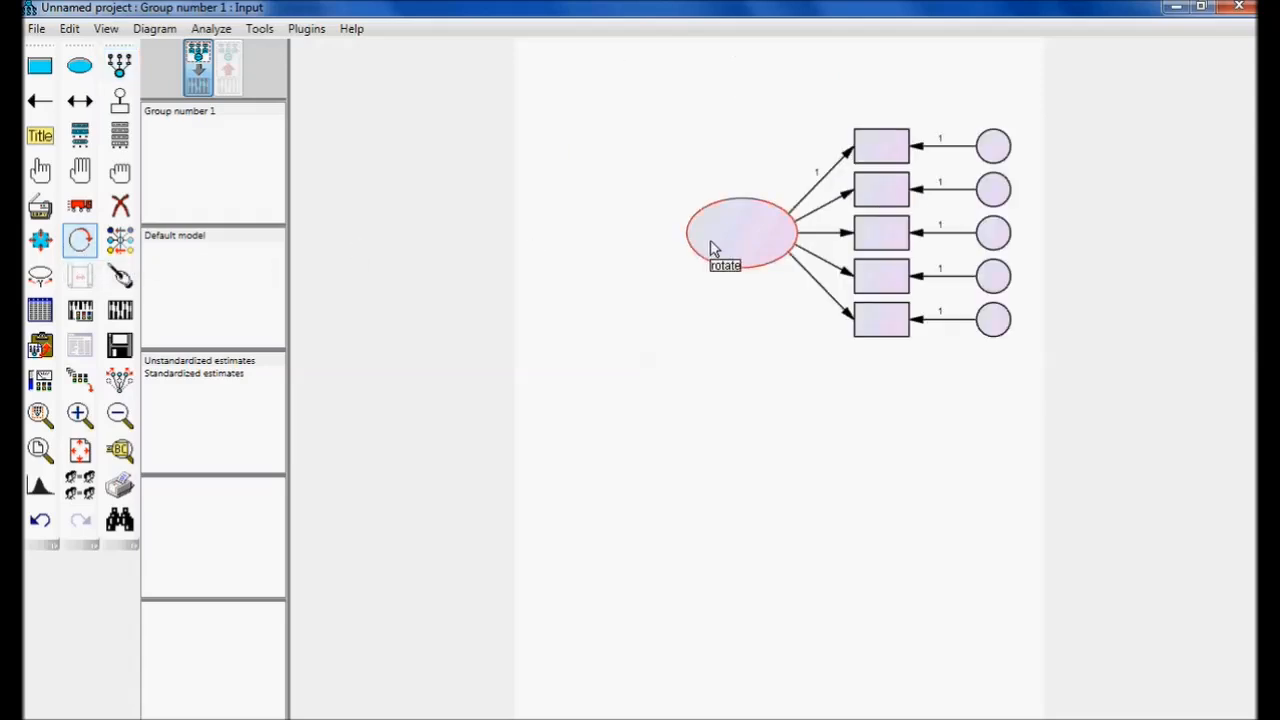
left_click(713, 249)
left_click(713, 249)
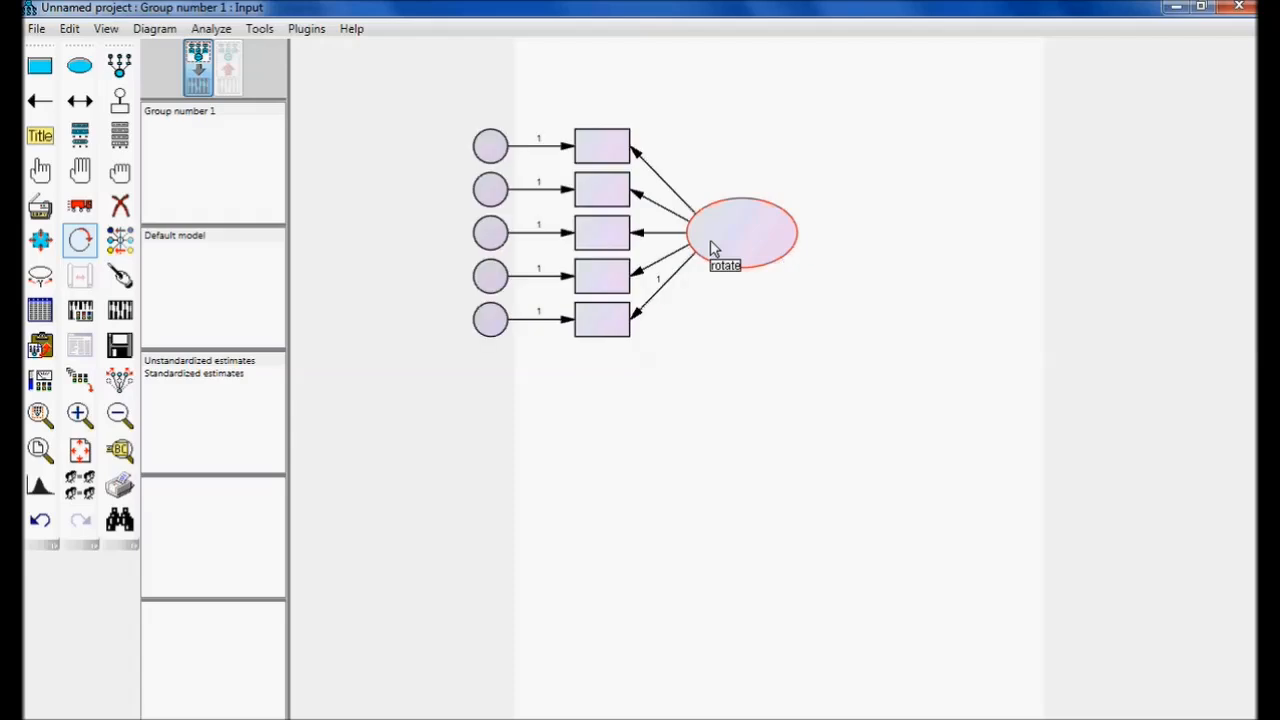
left_click(713, 249)
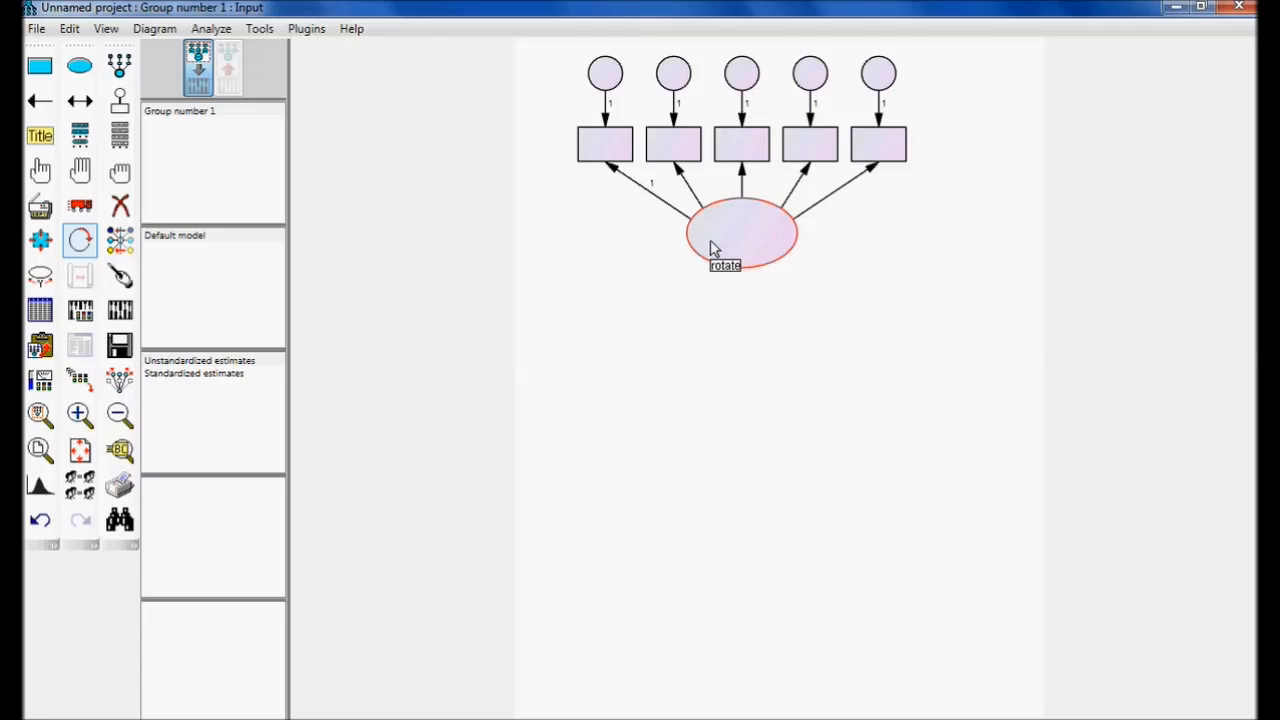
Draw a second latent variable with two indicators below the first one.
left_click(121, 70)
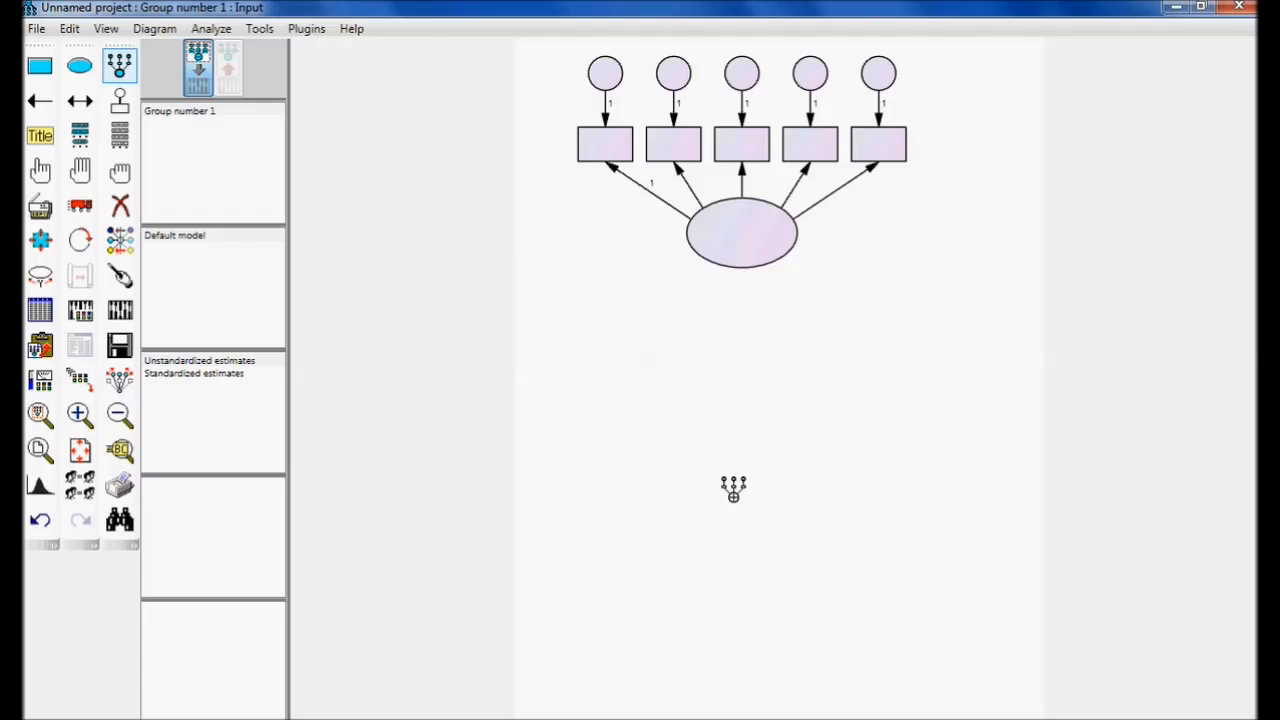
left_click(743, 469)
left_click(743, 469)
left_click(743, 469)
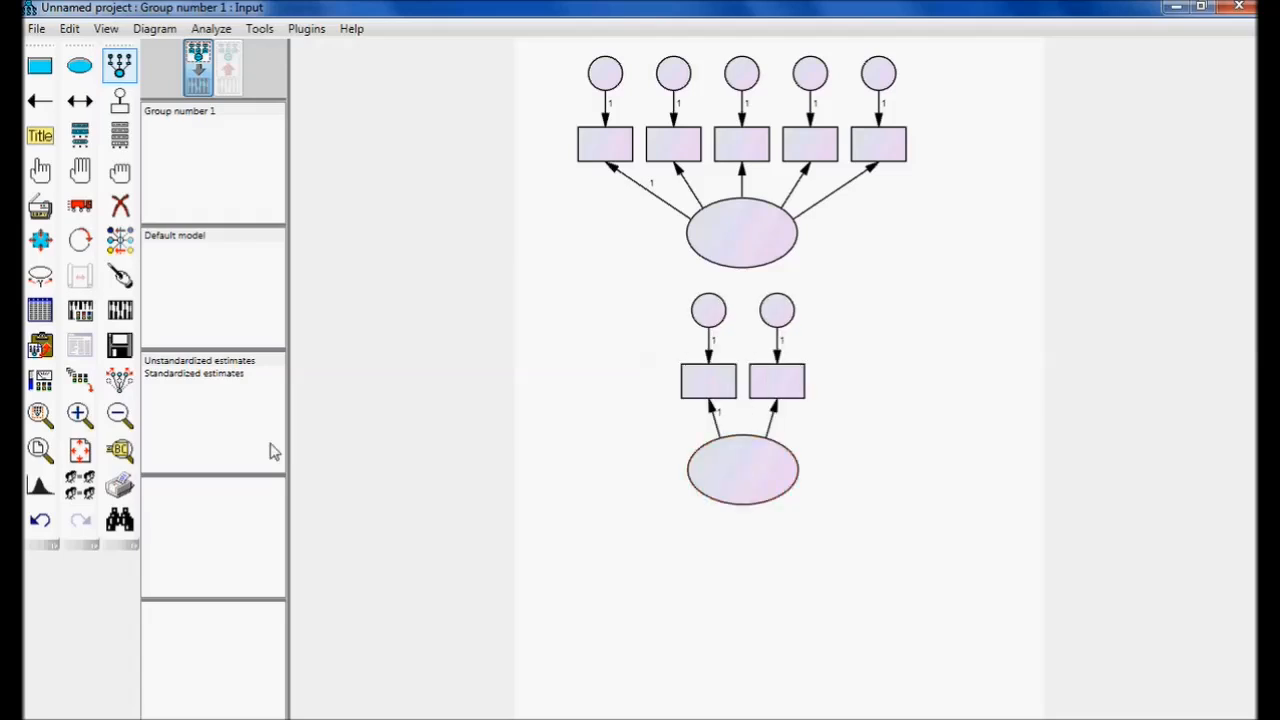
Rotate the lower latent variable's indicators beneath it and draw a single-headed path to it from the upper latent variable.
left_click(80, 240)
left_click(753, 484)
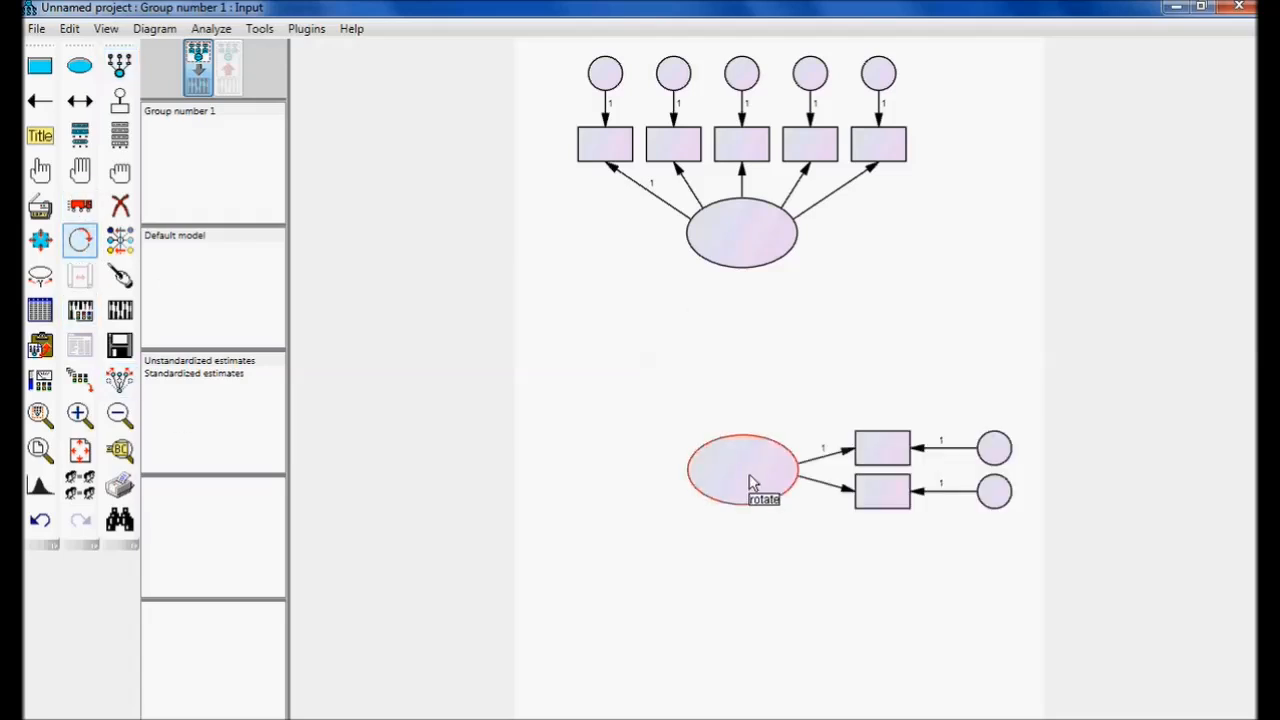
left_click(753, 484)
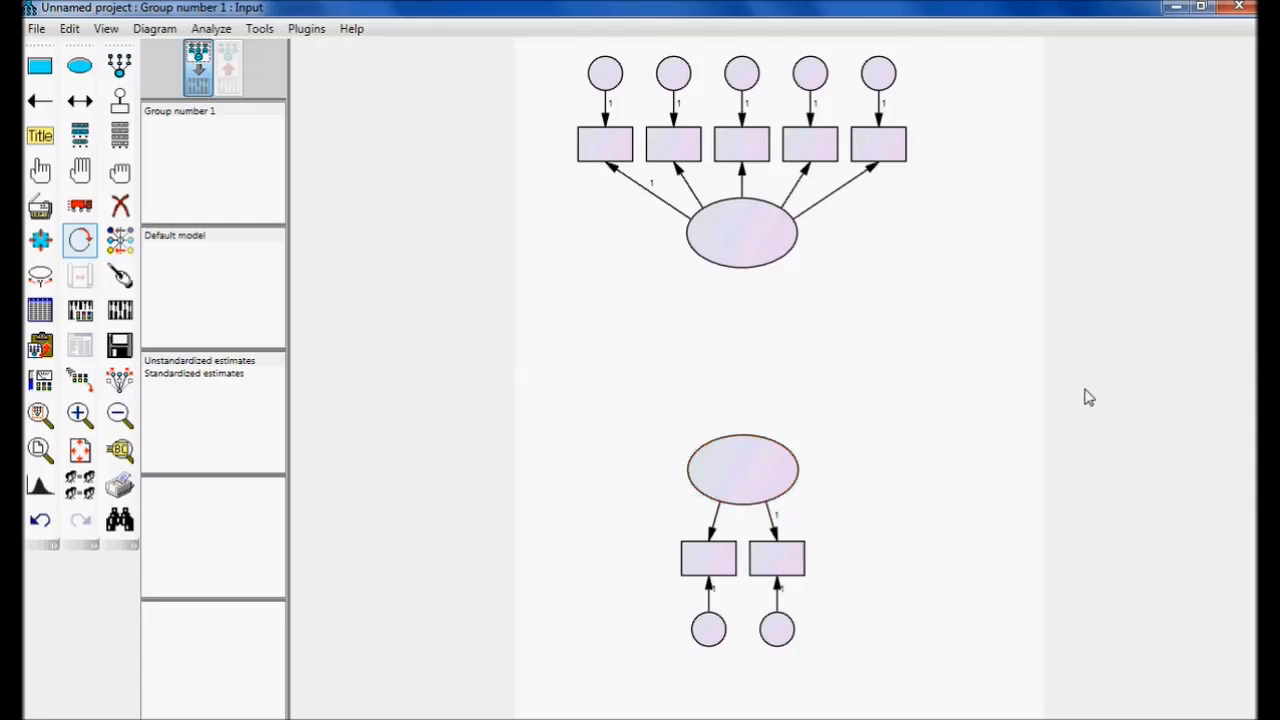
left_click(38, 108)
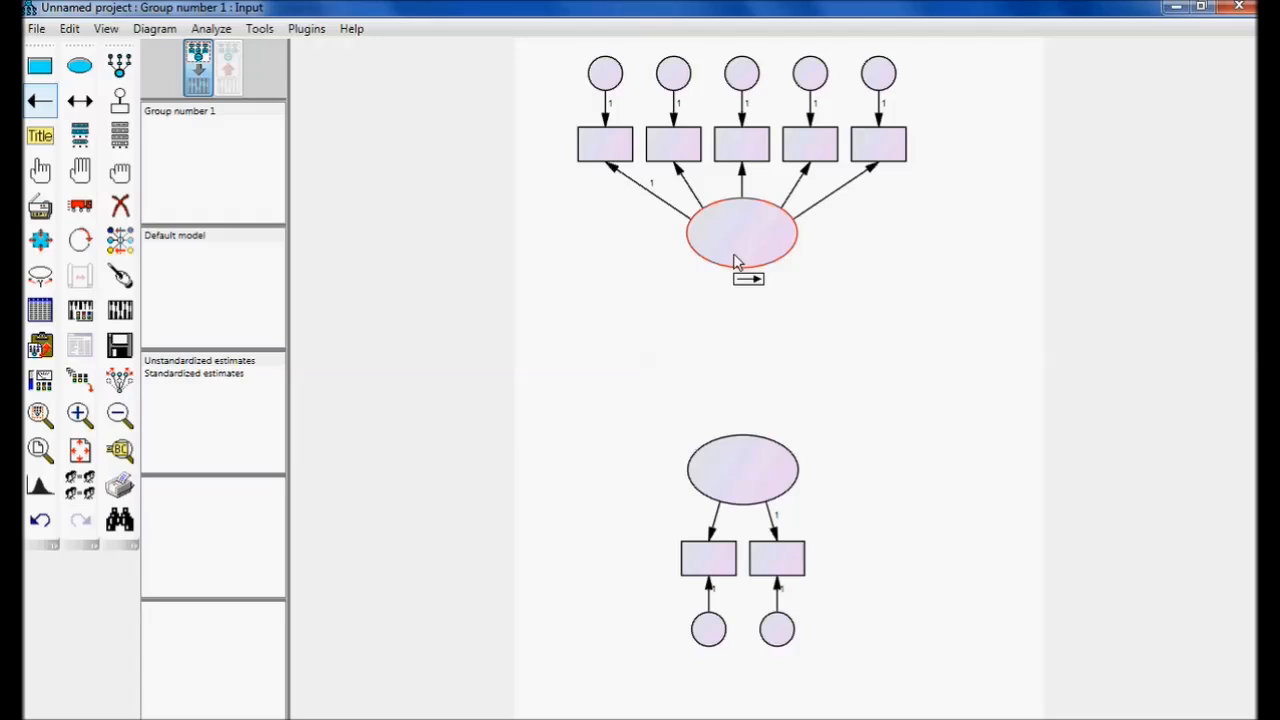
left_click_drag(735, 262, 736, 462)
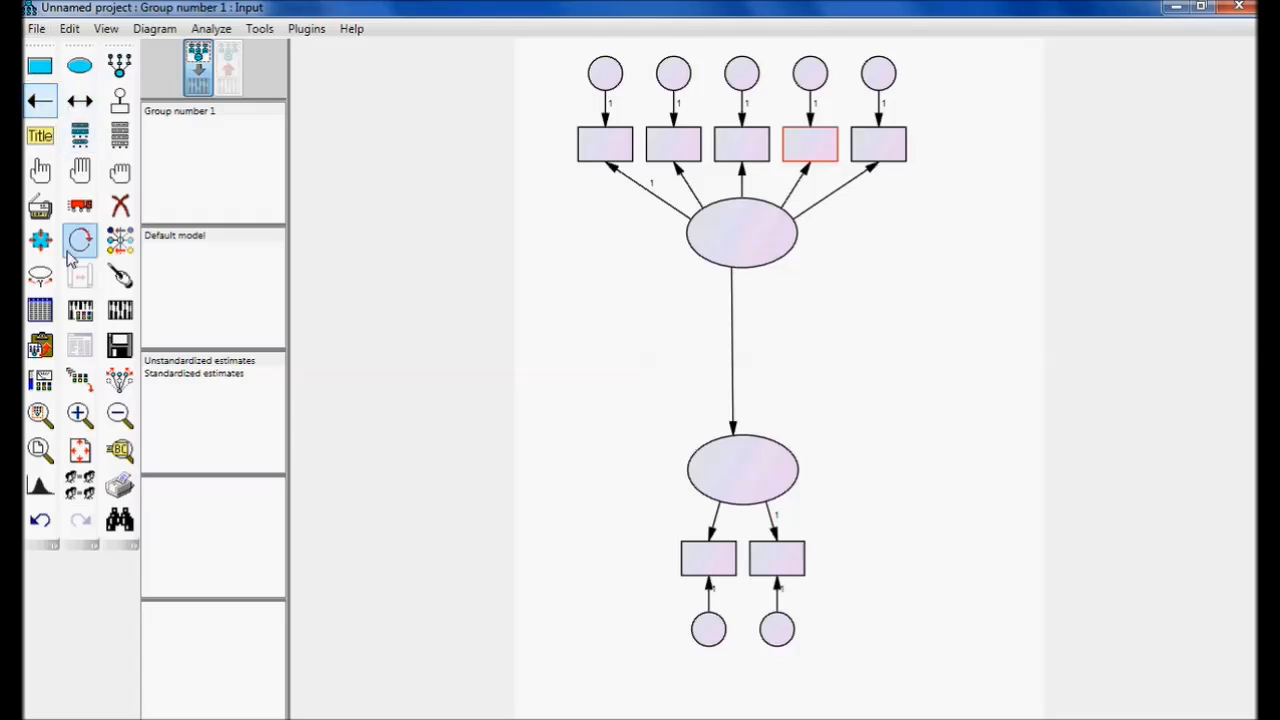
Attach the Example2 SPSS data file from the Desktop folder SEM AMOS part 6 to Group number 1.
left_click(40, 311)
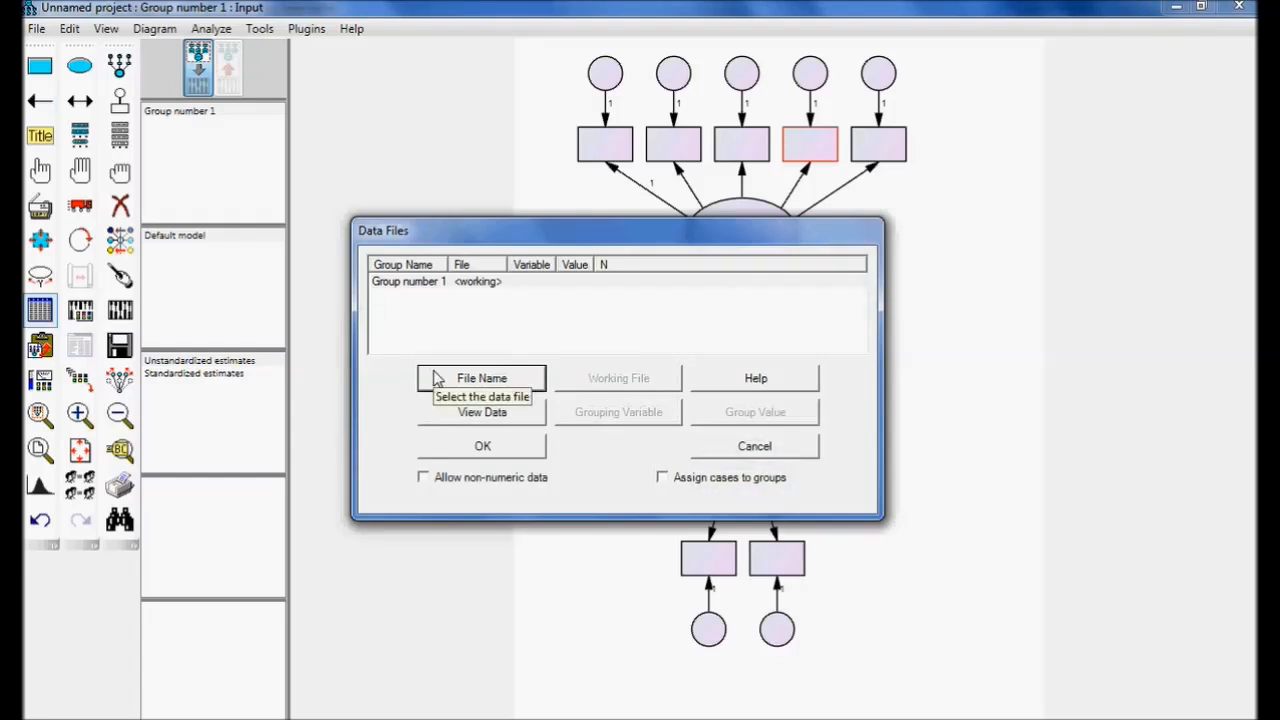
left_click(740, 452)
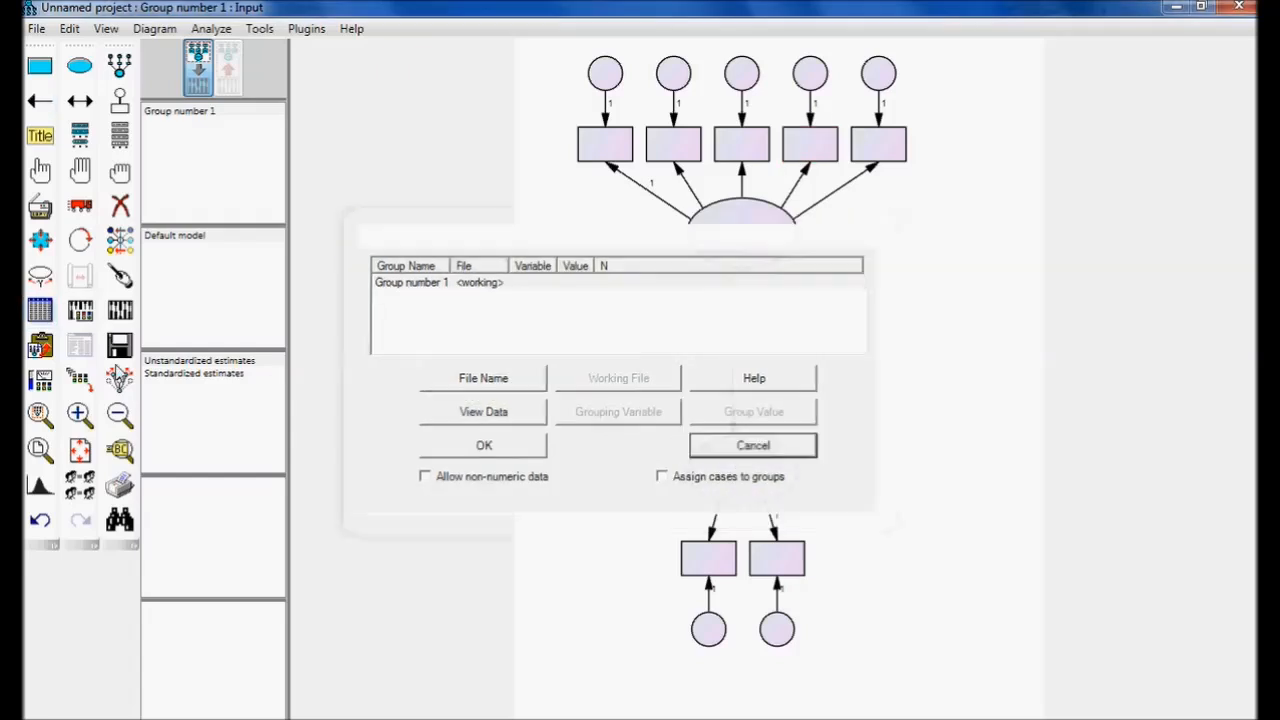
left_click(40, 312)
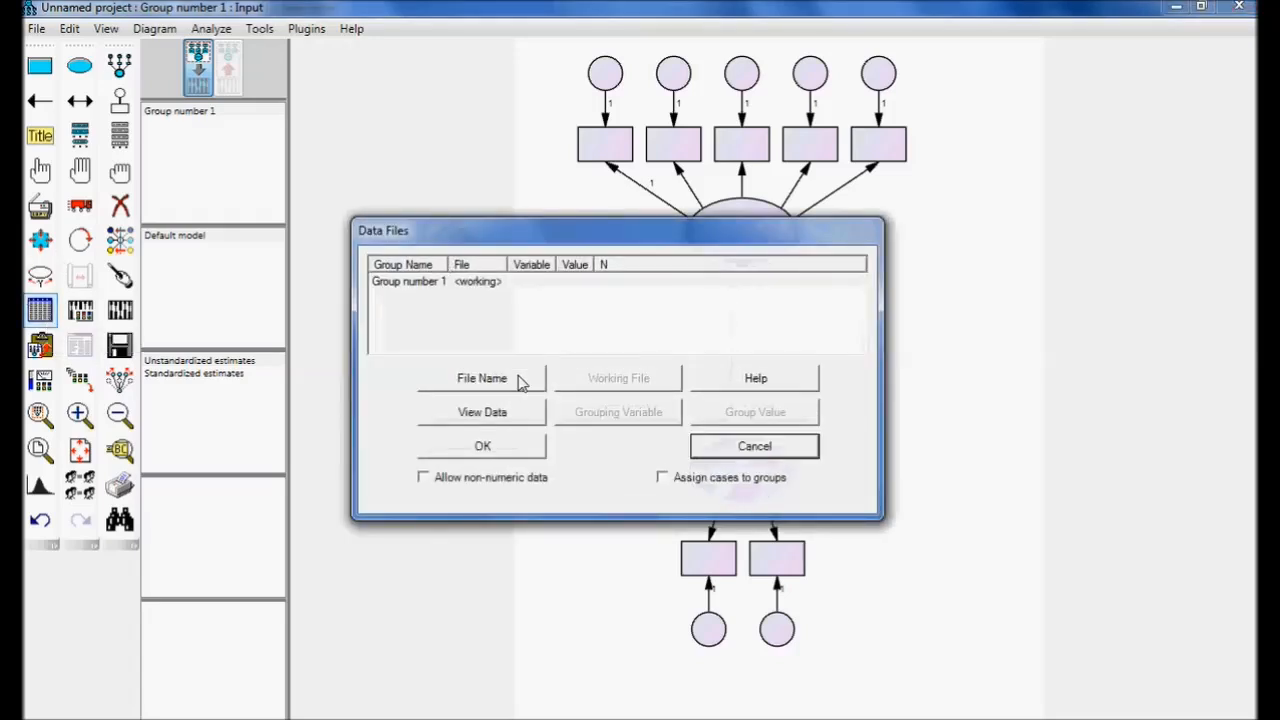
left_click(518, 382)
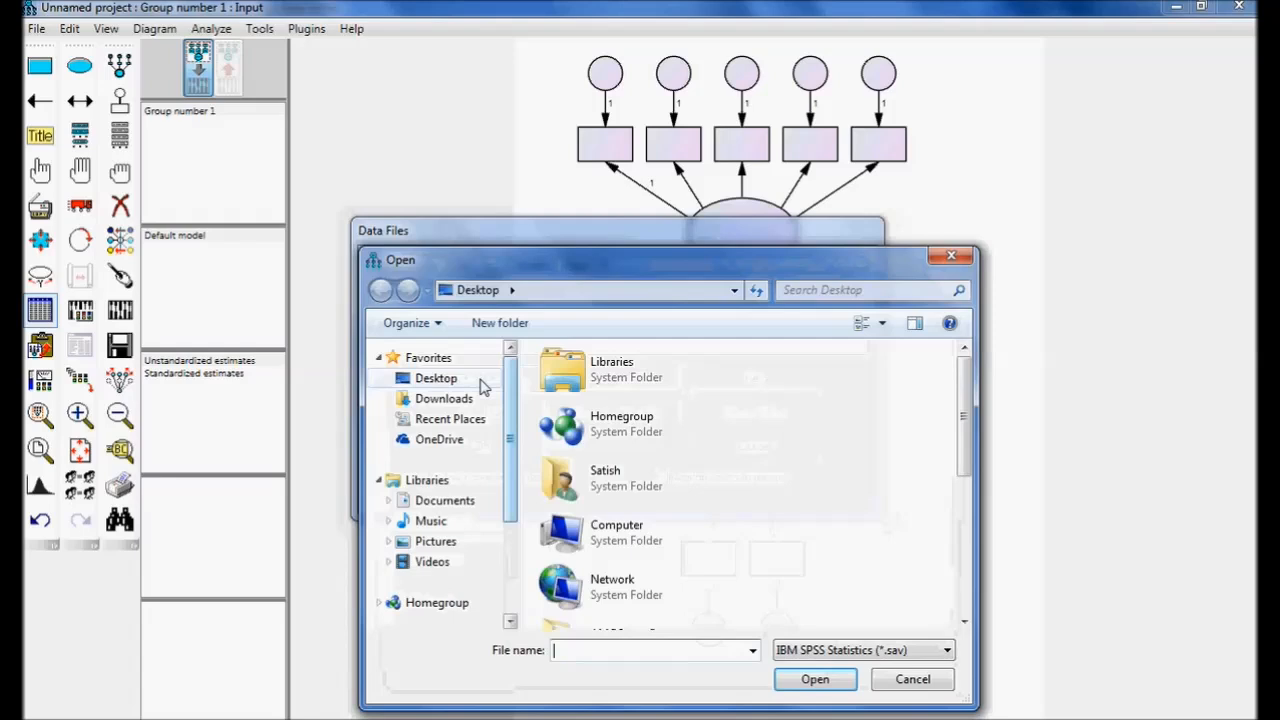
left_click(463, 385)
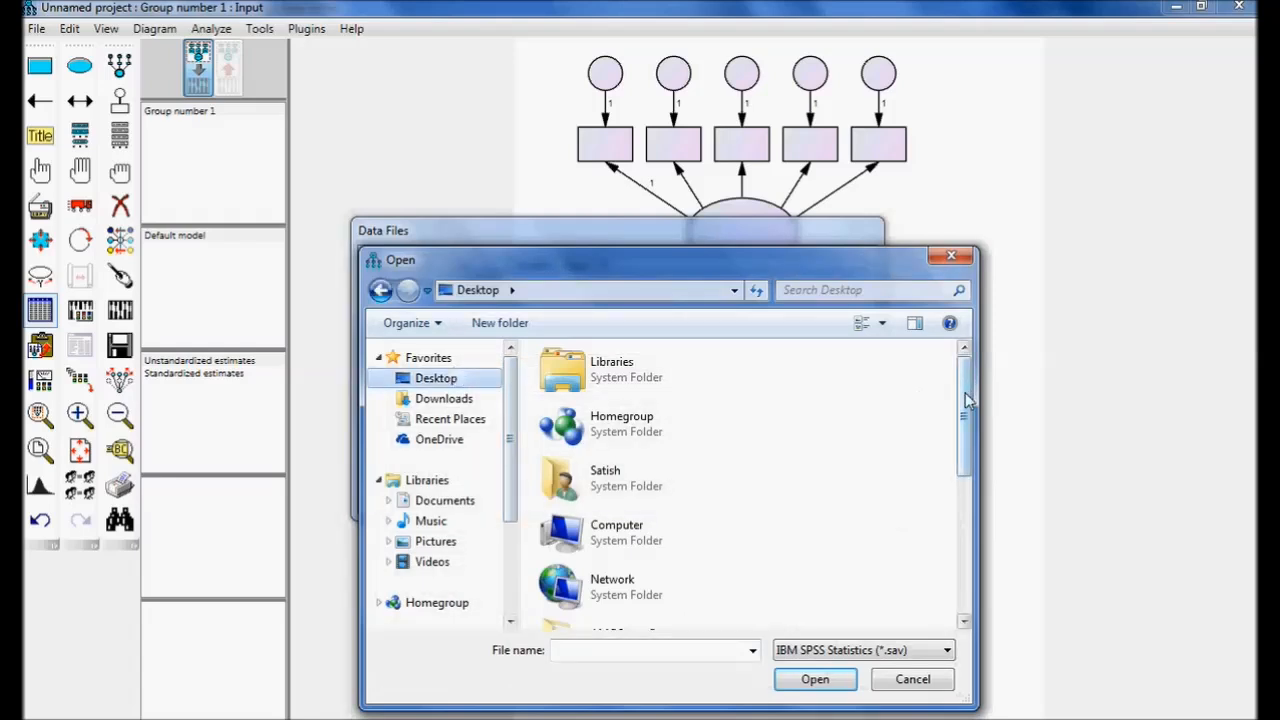
left_click_drag(967, 400, 968, 560)
left_click(663, 603)
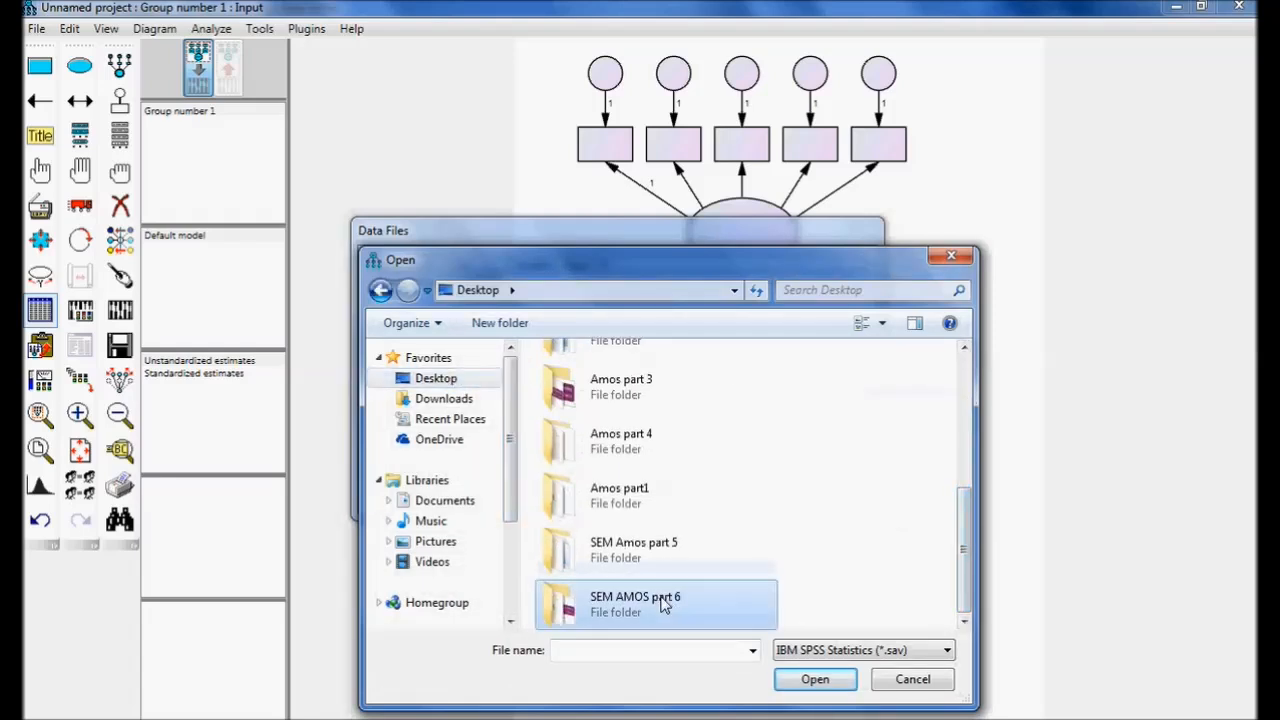
double_click(663, 603)
left_click(606, 402)
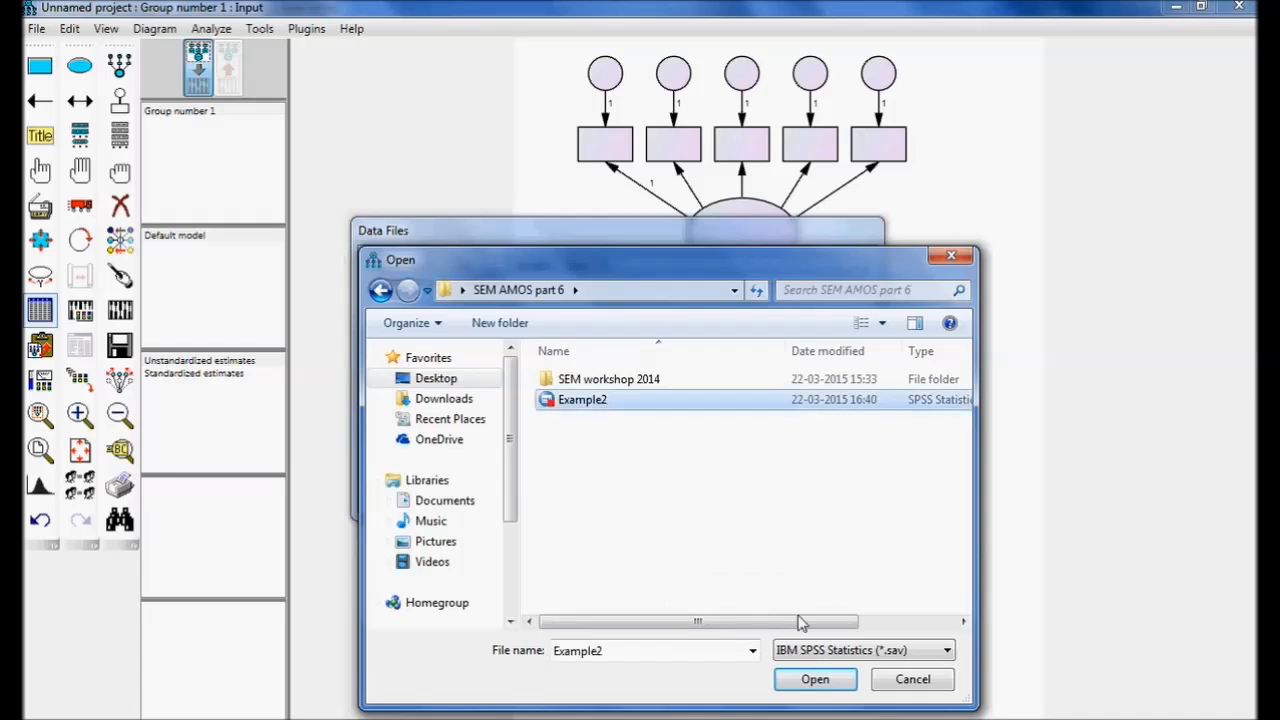
left_click(836, 680)
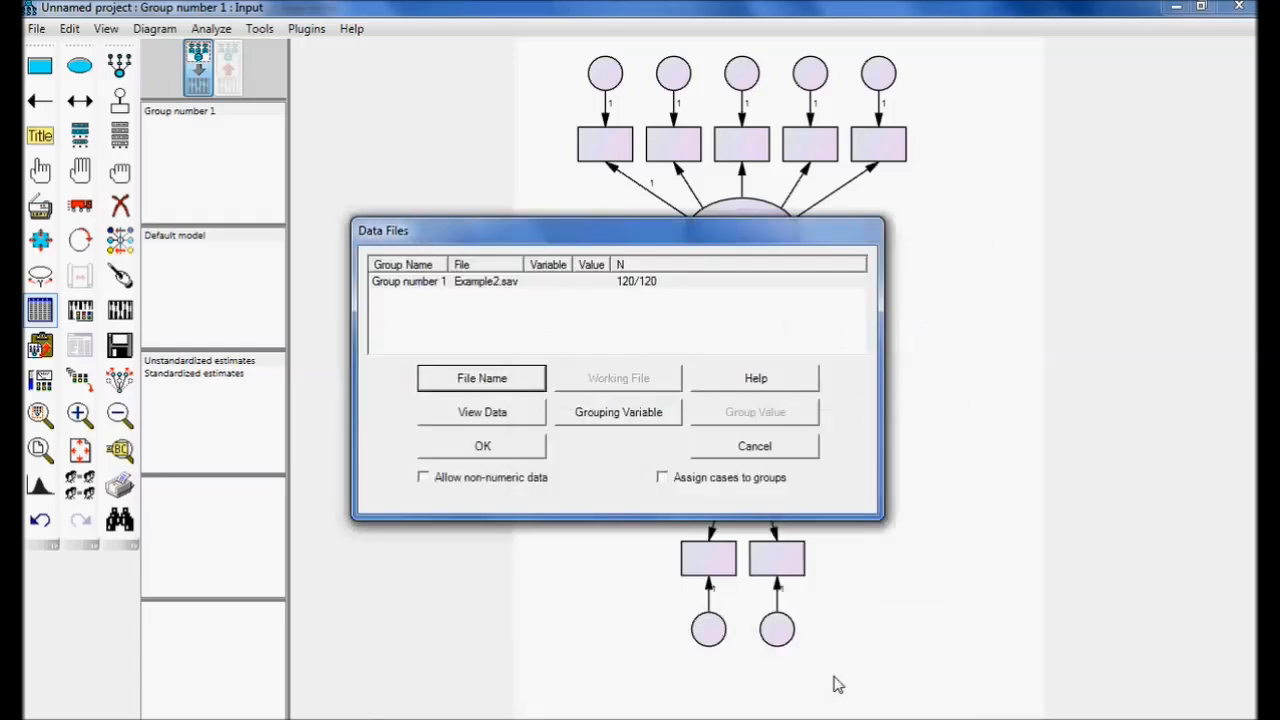
left_click(480, 448)
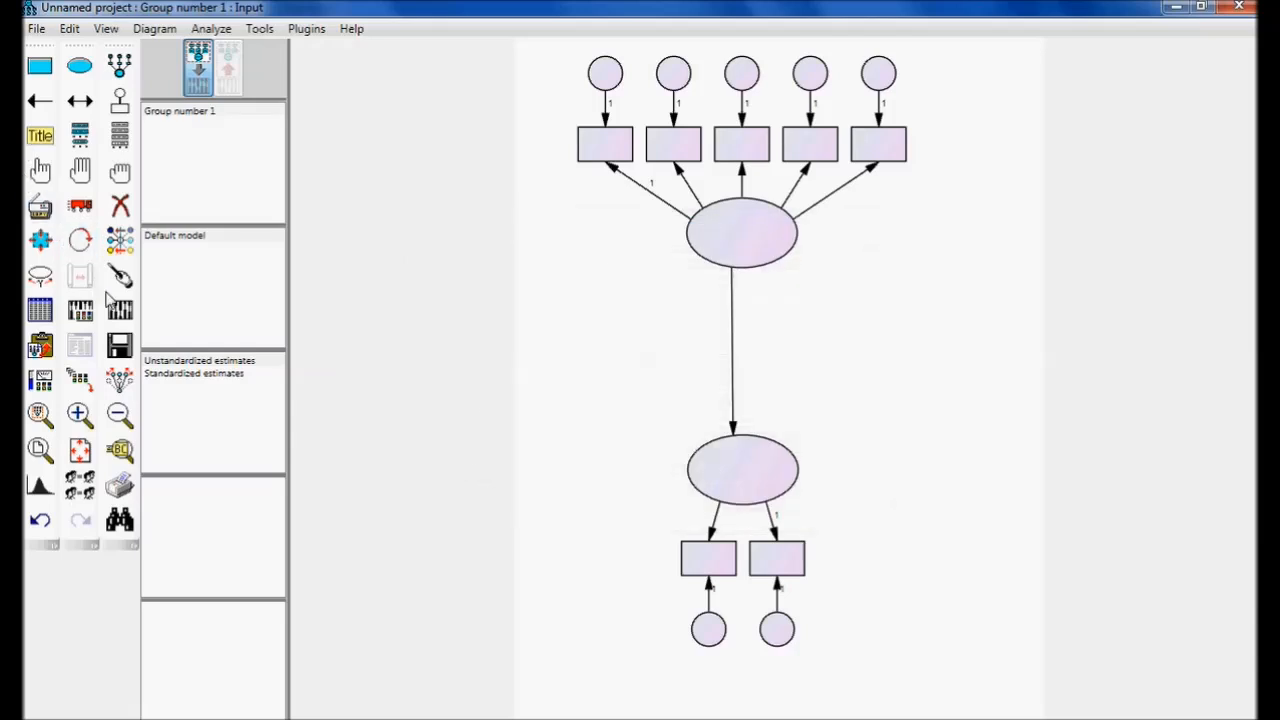
Assign the dataset variables Q1, Q2, Q3, Q4 and Q5 in order to the upper latent variable's five indicator rectangles.
left_click(120, 138)
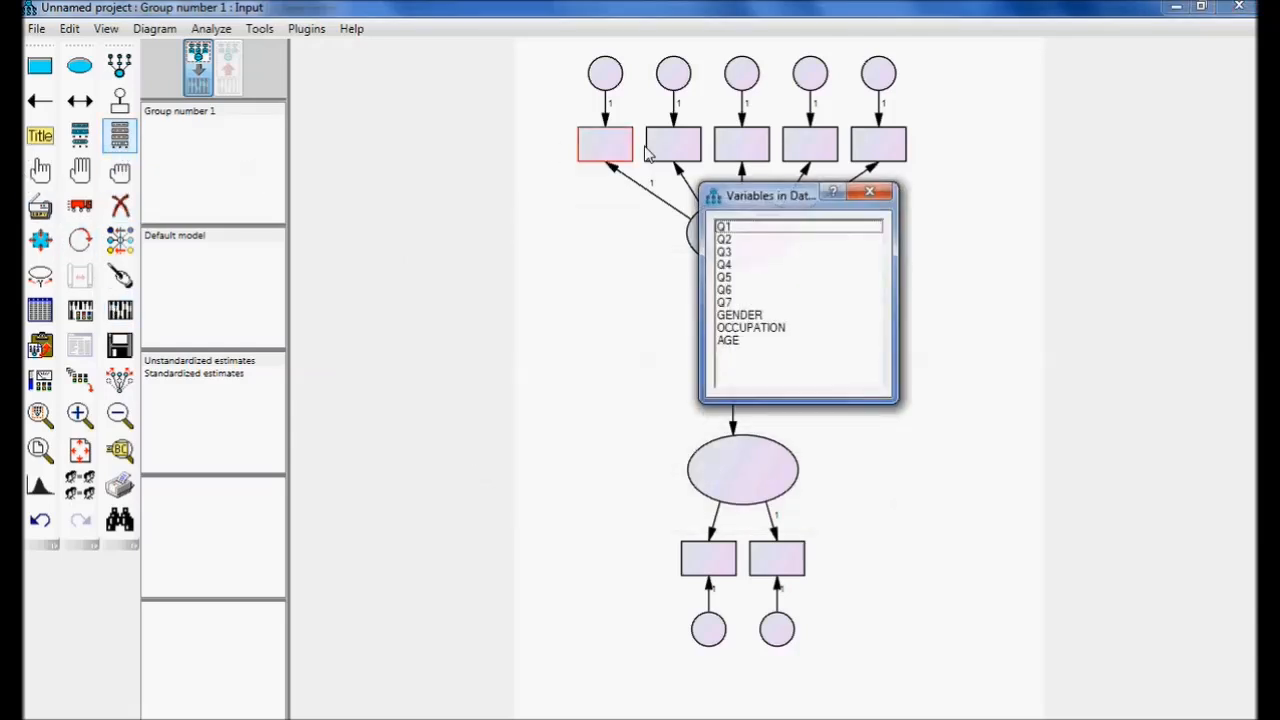
left_click_drag(743, 203, 1081, 224)
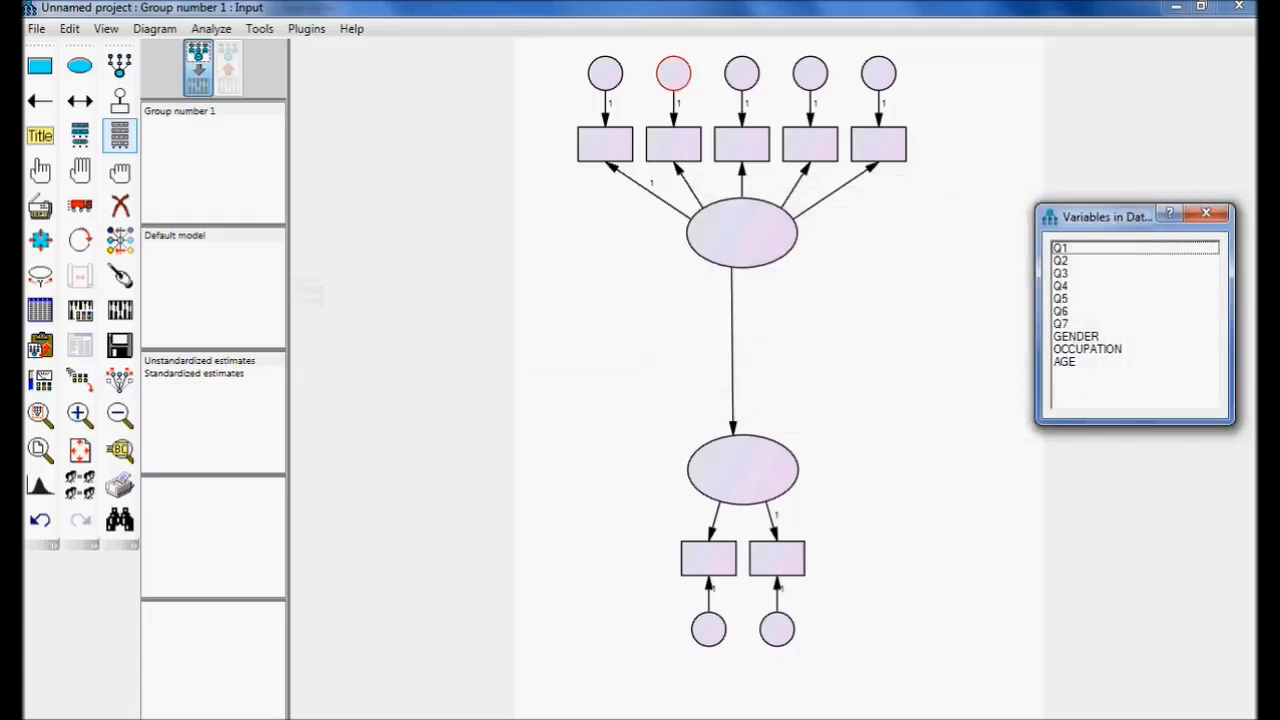
left_click_drag(1066, 257, 620, 145)
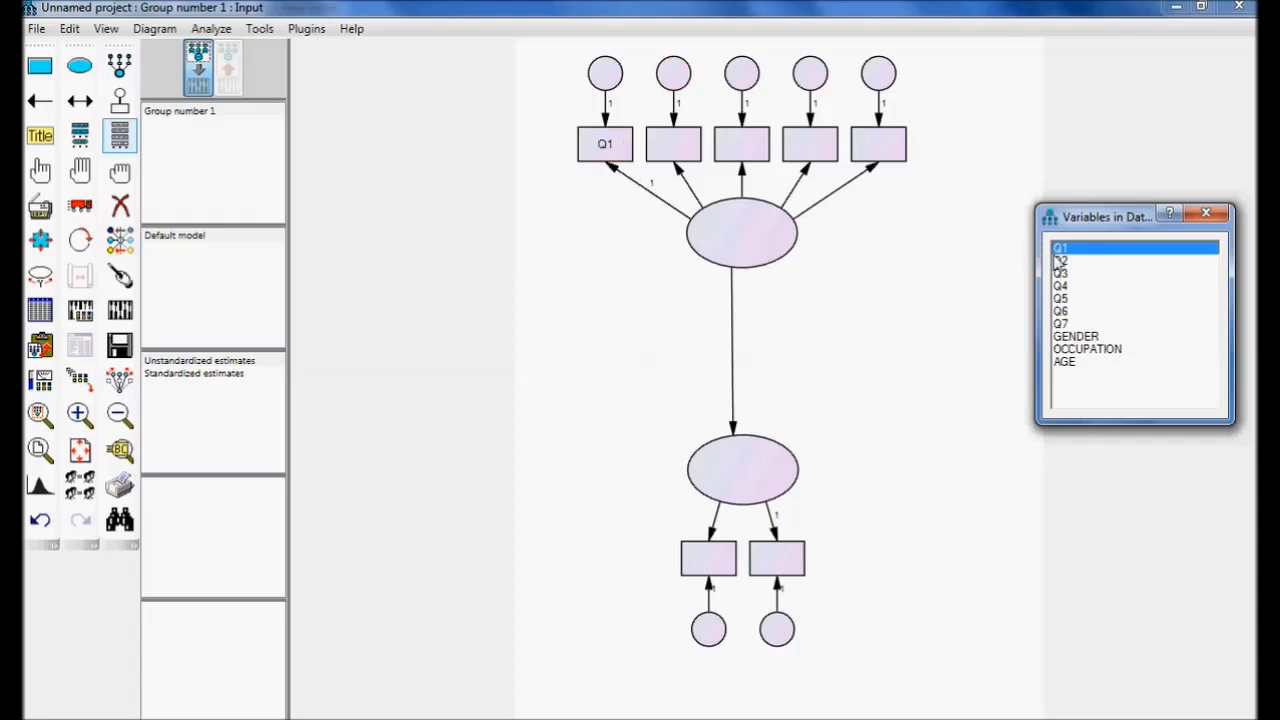
left_click_drag(1060, 262, 684, 150)
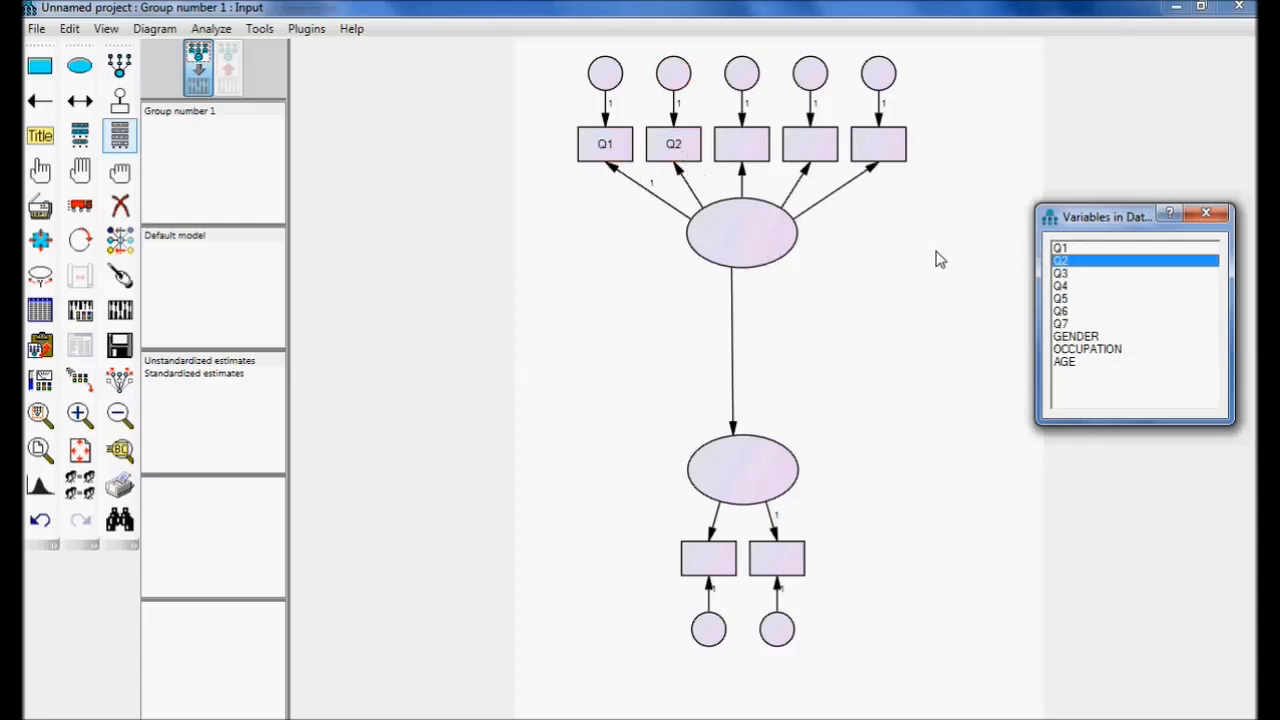
left_click_drag(1063, 276, 738, 146)
left_click_drag(1062, 288, 833, 163)
left_click_drag(1060, 298, 881, 163)
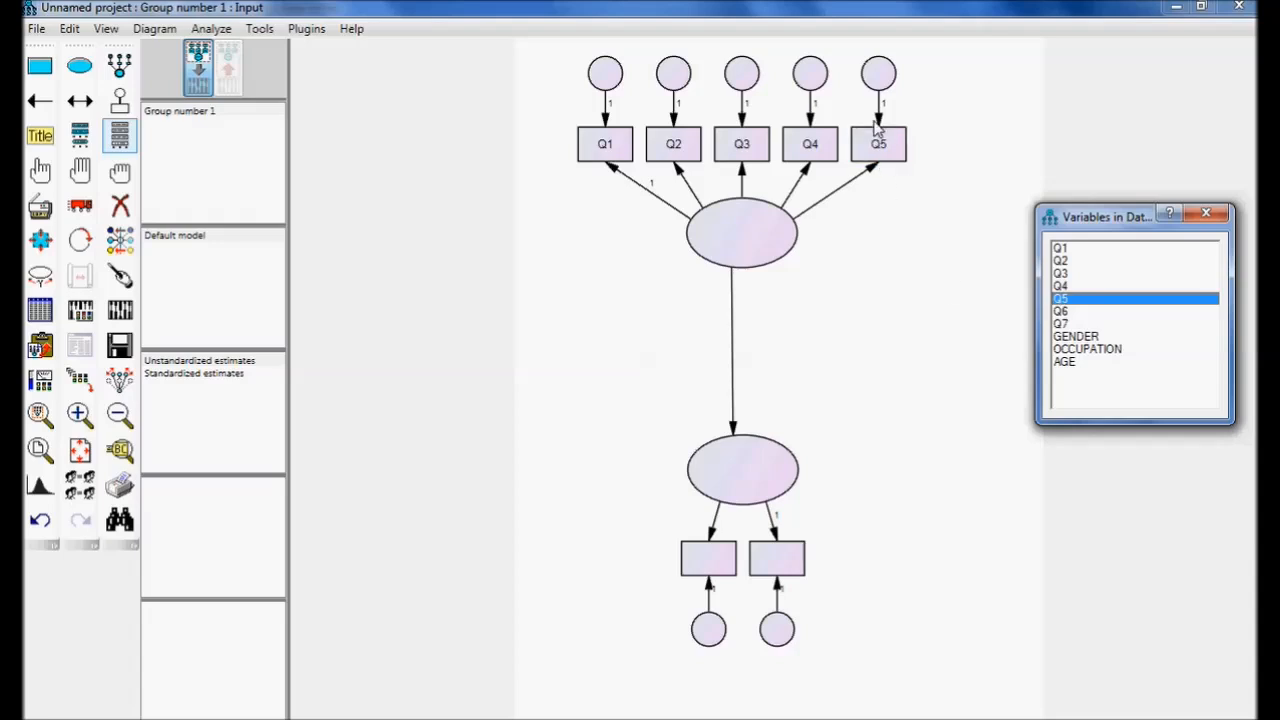
Assign the dataset variables Q6 and Q7 to the lower latent variable's two indicators and close the variable list.
left_click_drag(1062, 312, 732, 556)
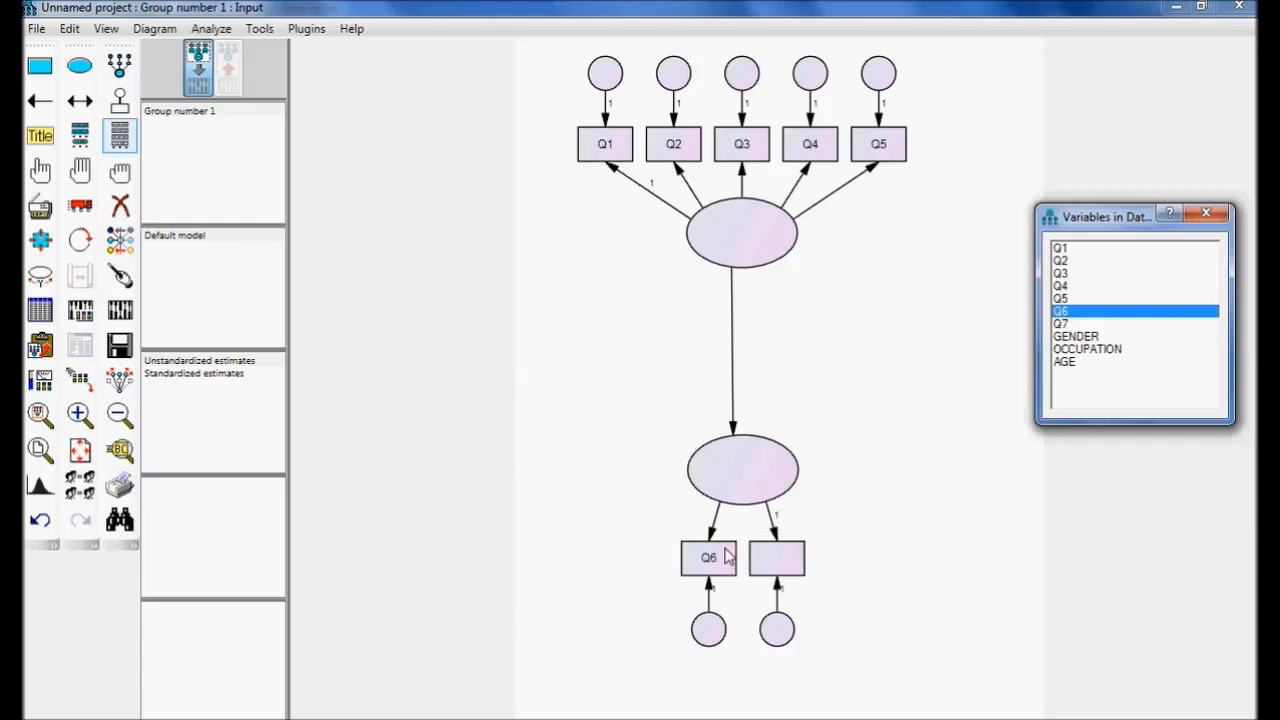
left_click_drag(1062, 325, 798, 562)
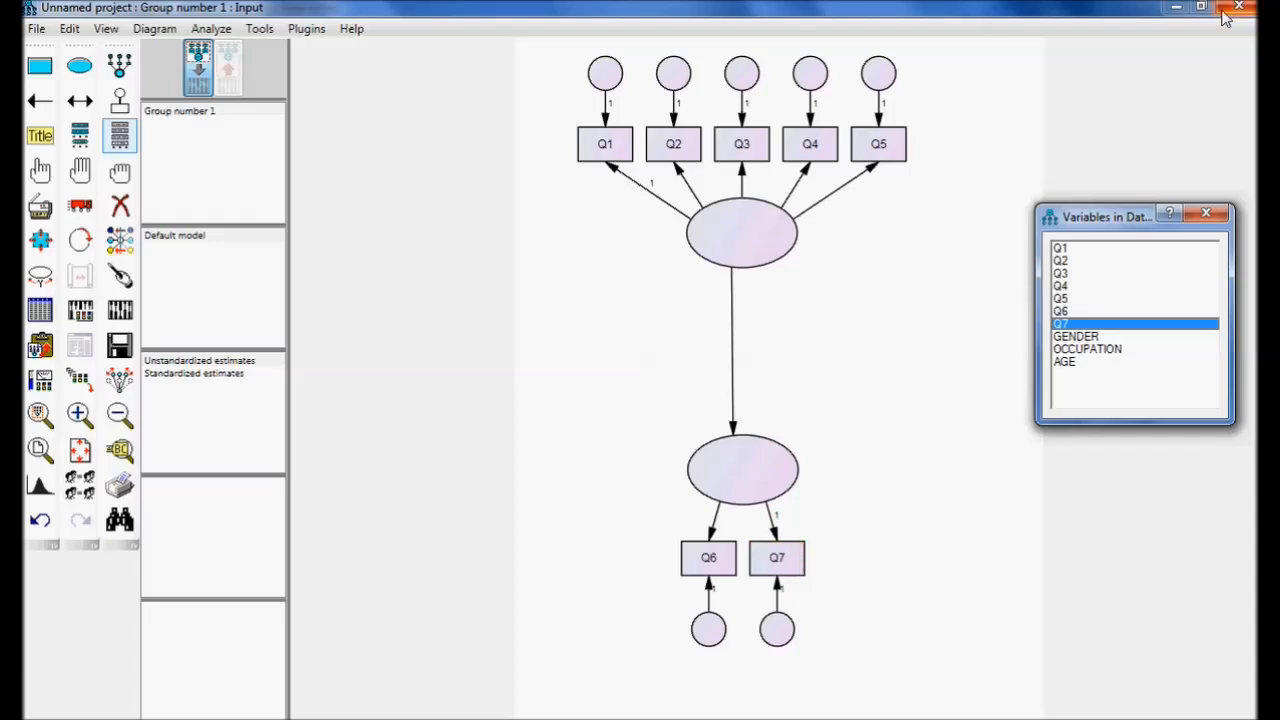
left_click(1206, 216)
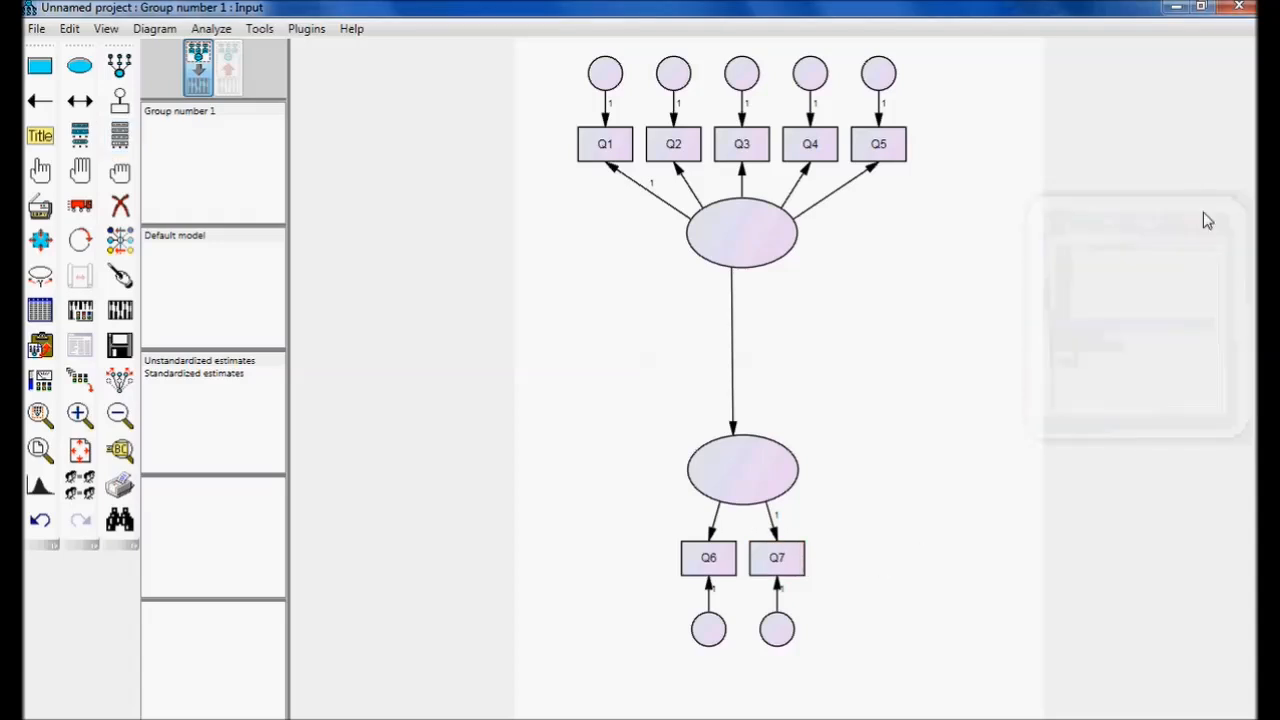
Set the variable name of the upper latent variable to Awerness in its object properties.
double_click(742, 252)
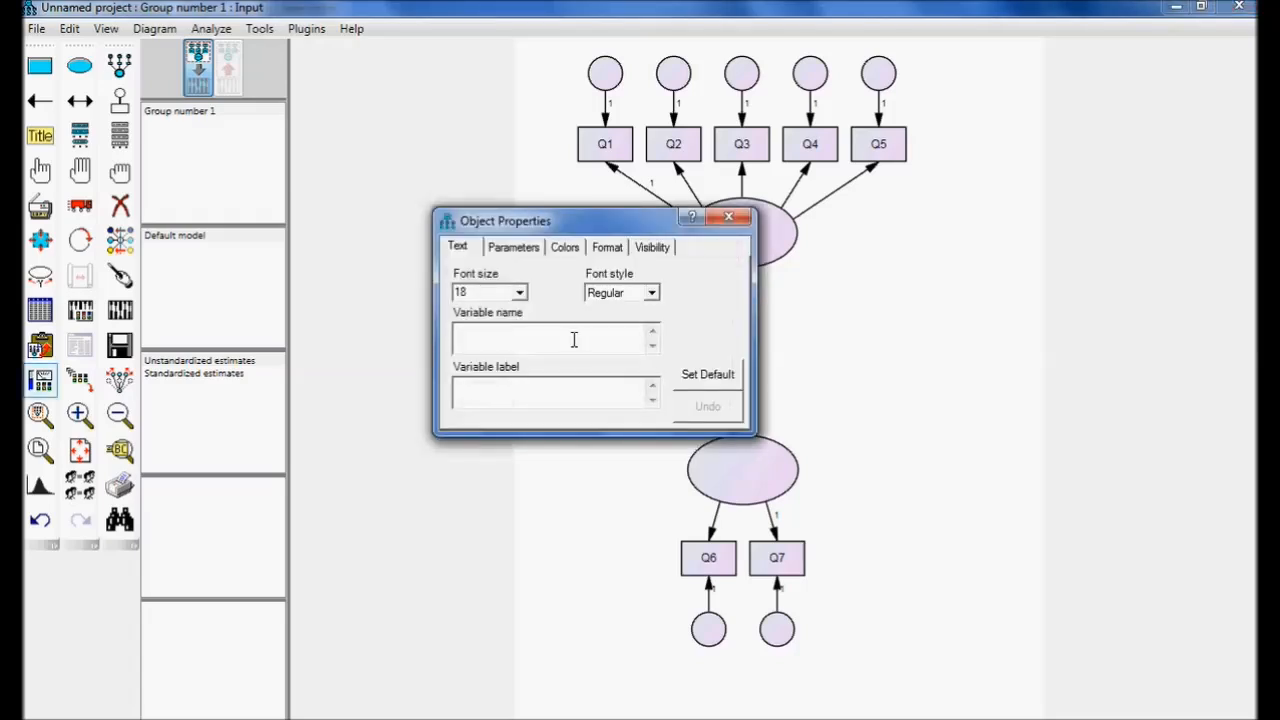
type("Awerne")
type("ss")
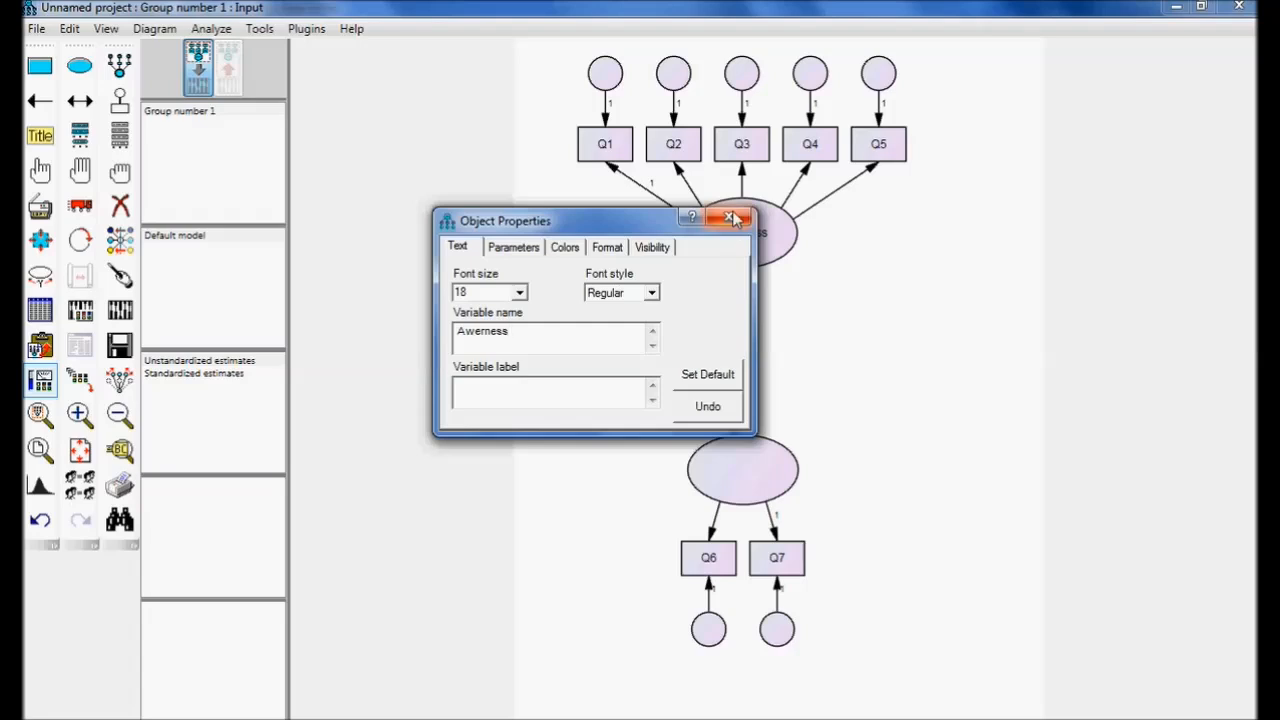
Name the lower latent variable Intention and automatically name all error terms with the Name Unobserved Variables plugin.
left_click(714, 477)
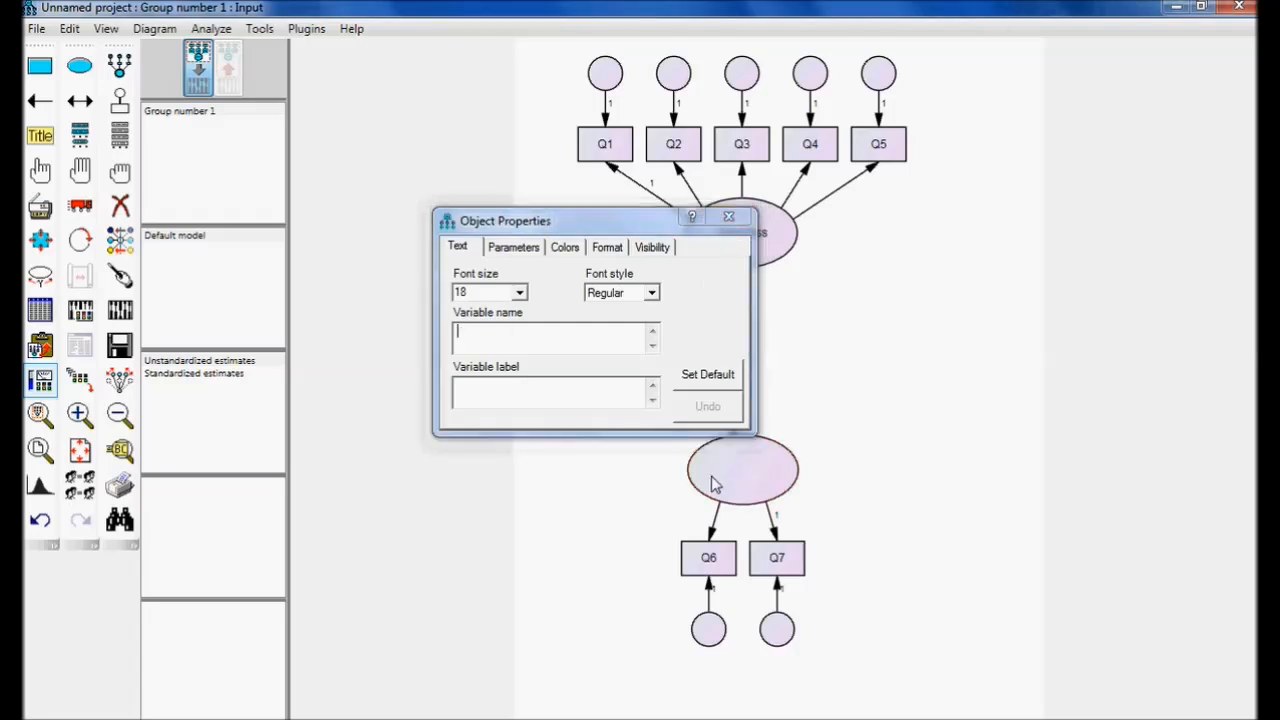
type("Int")
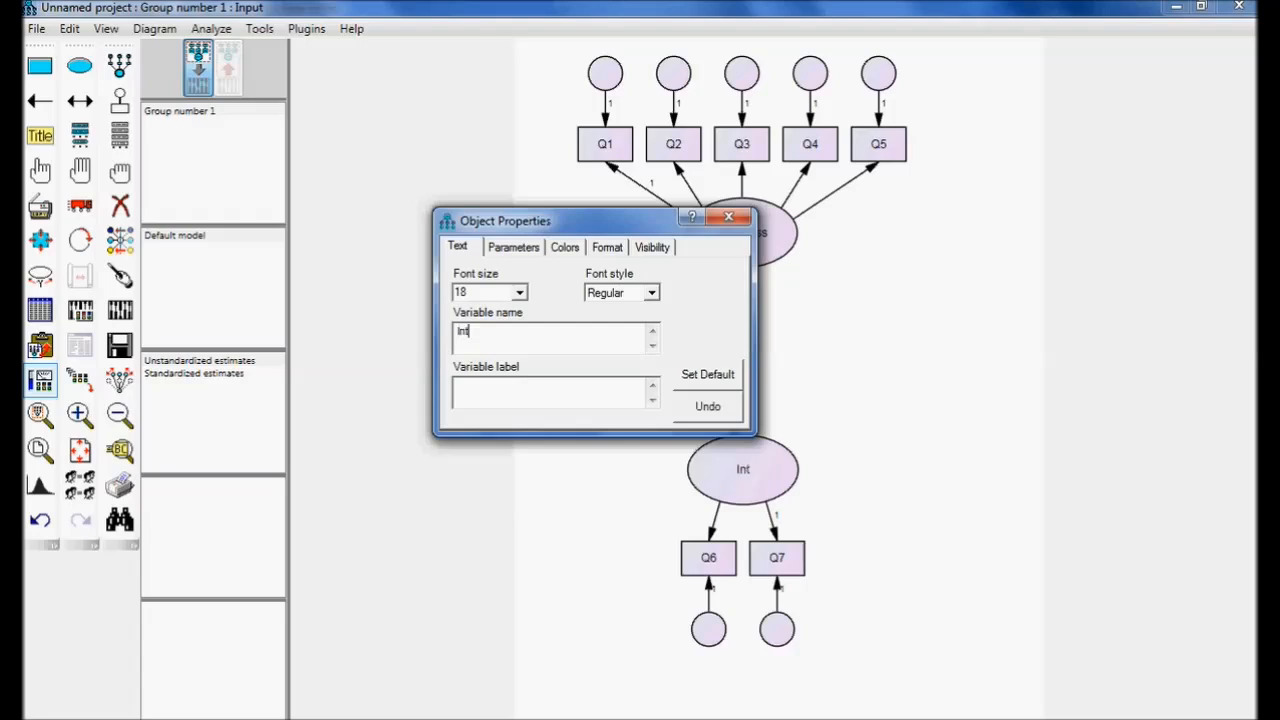
type("ention")
left_click(728, 217)
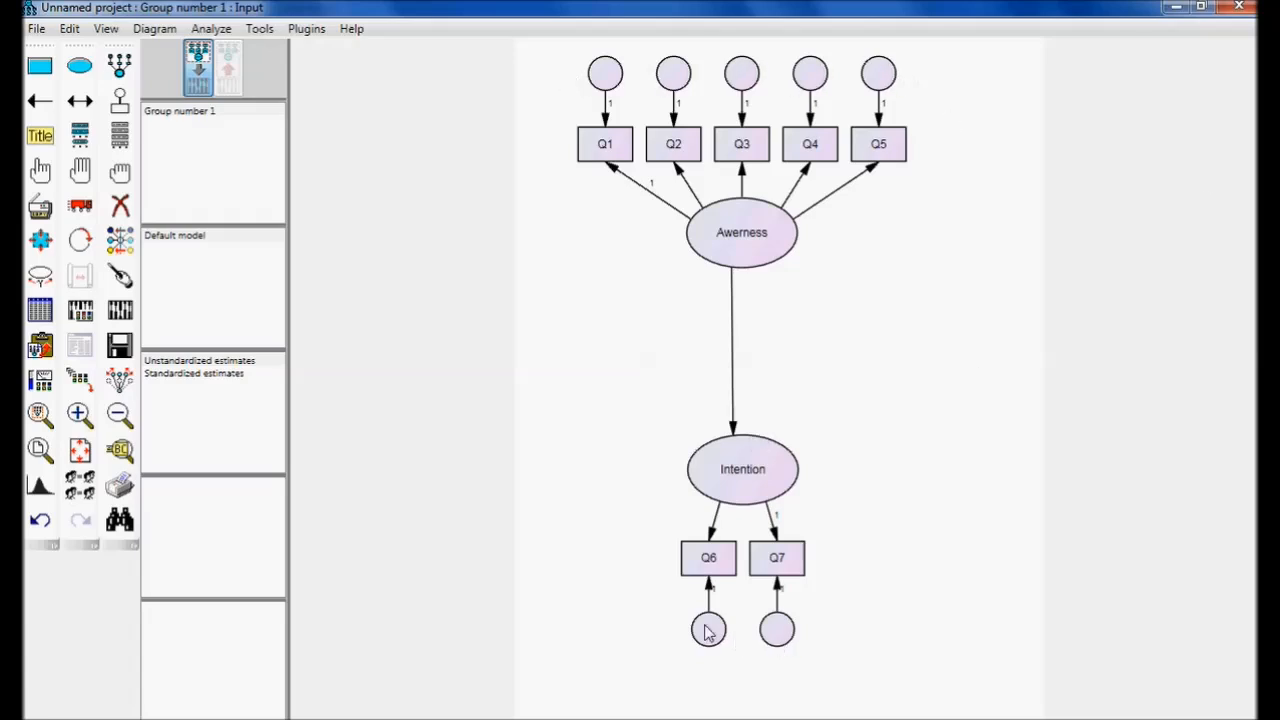
left_click(307, 30)
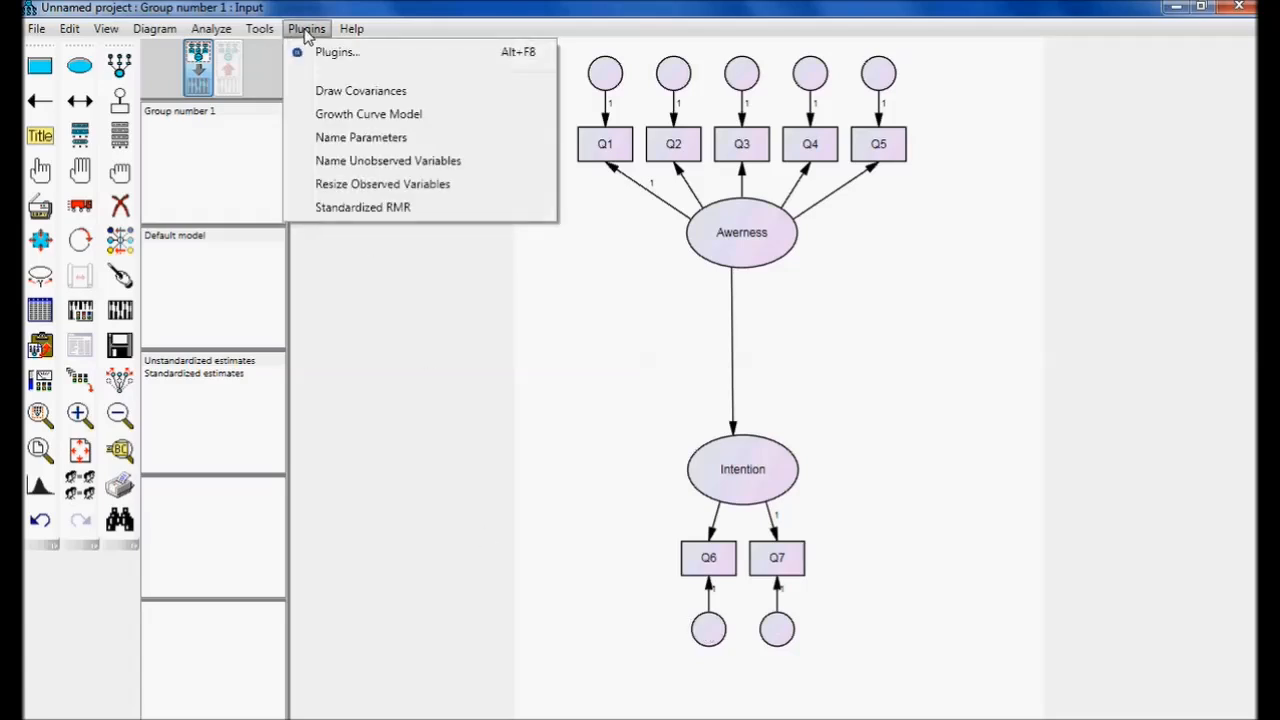
left_click(337, 170)
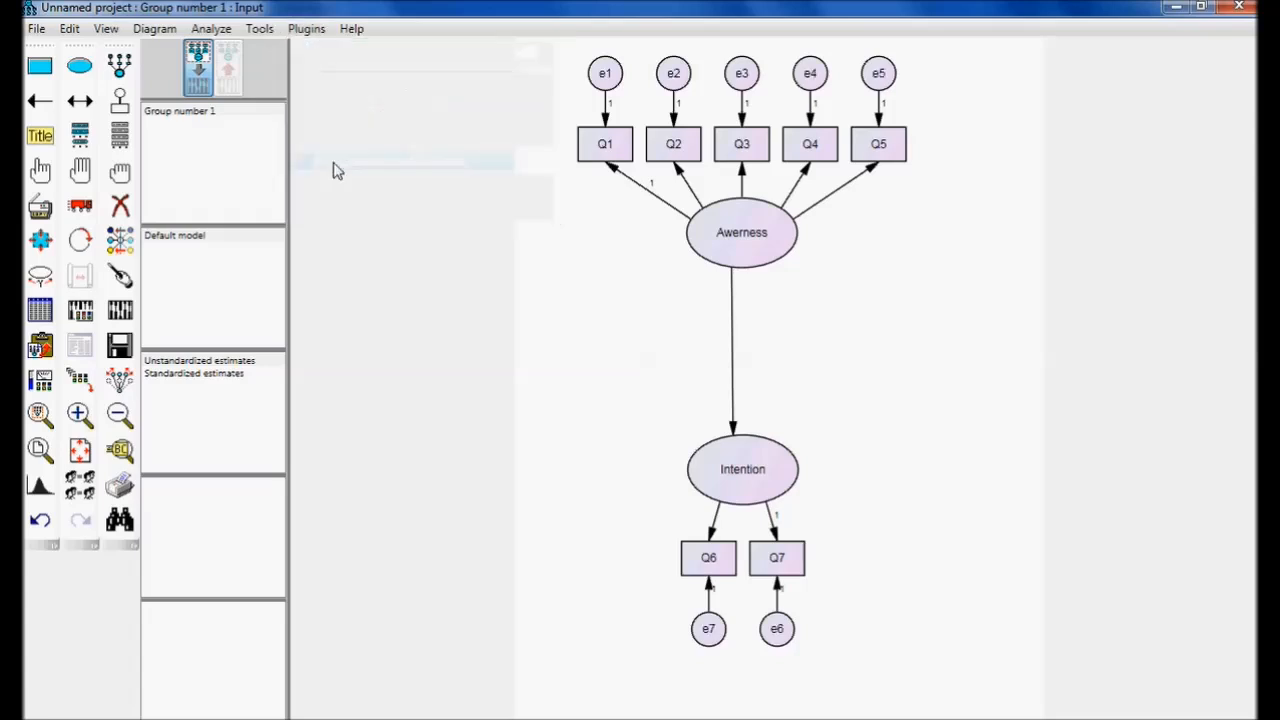
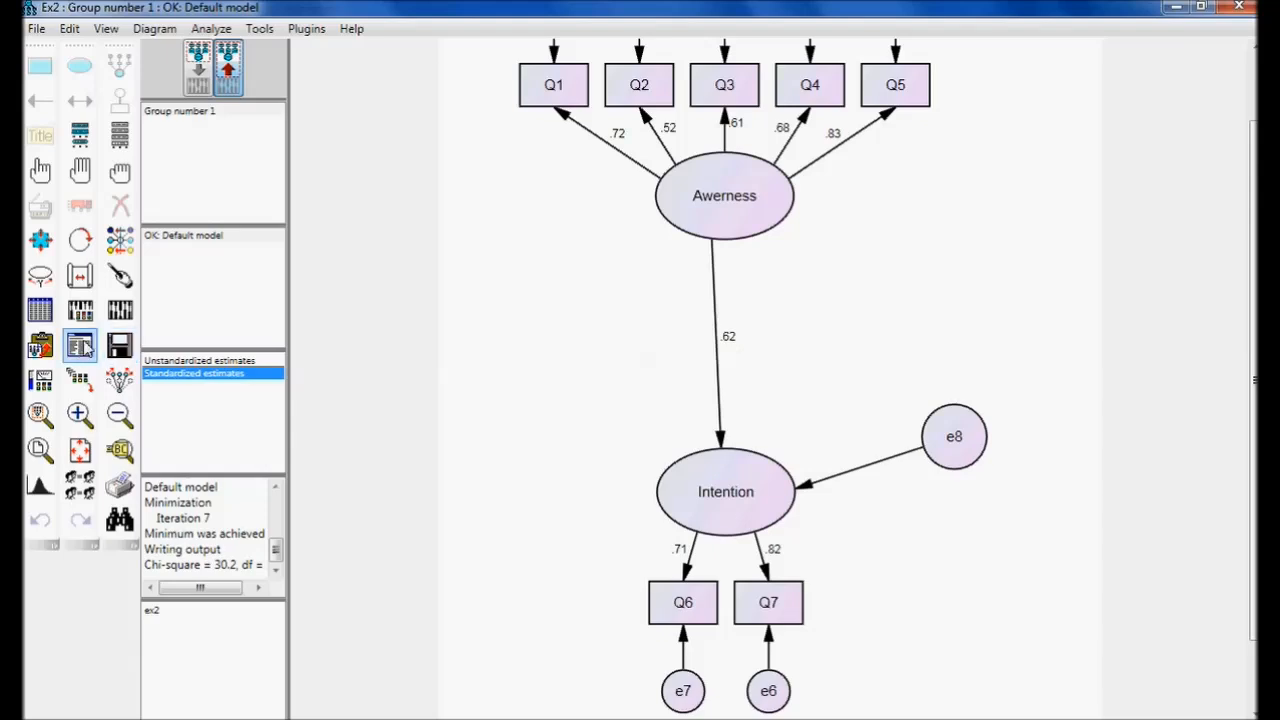
Open the text output in a maximized window and examine the regression weights and their significance in the Estimates section.
left_click(82, 346)
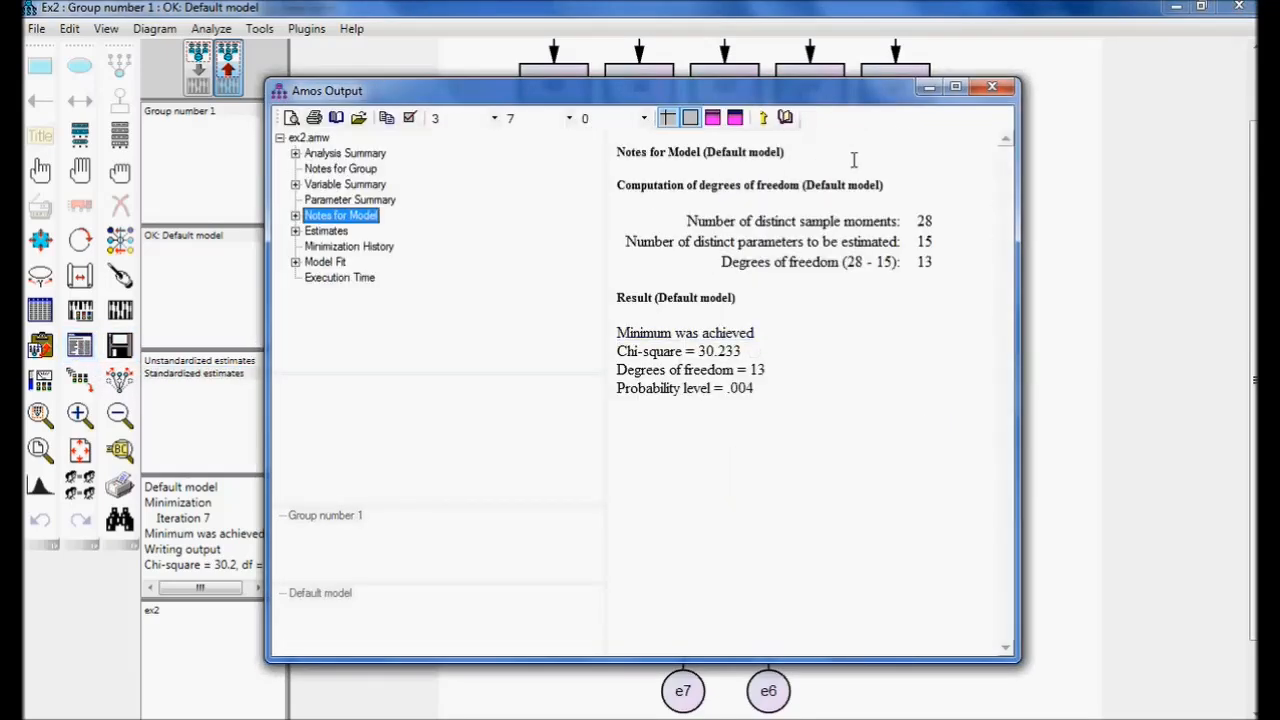
left_click(956, 88)
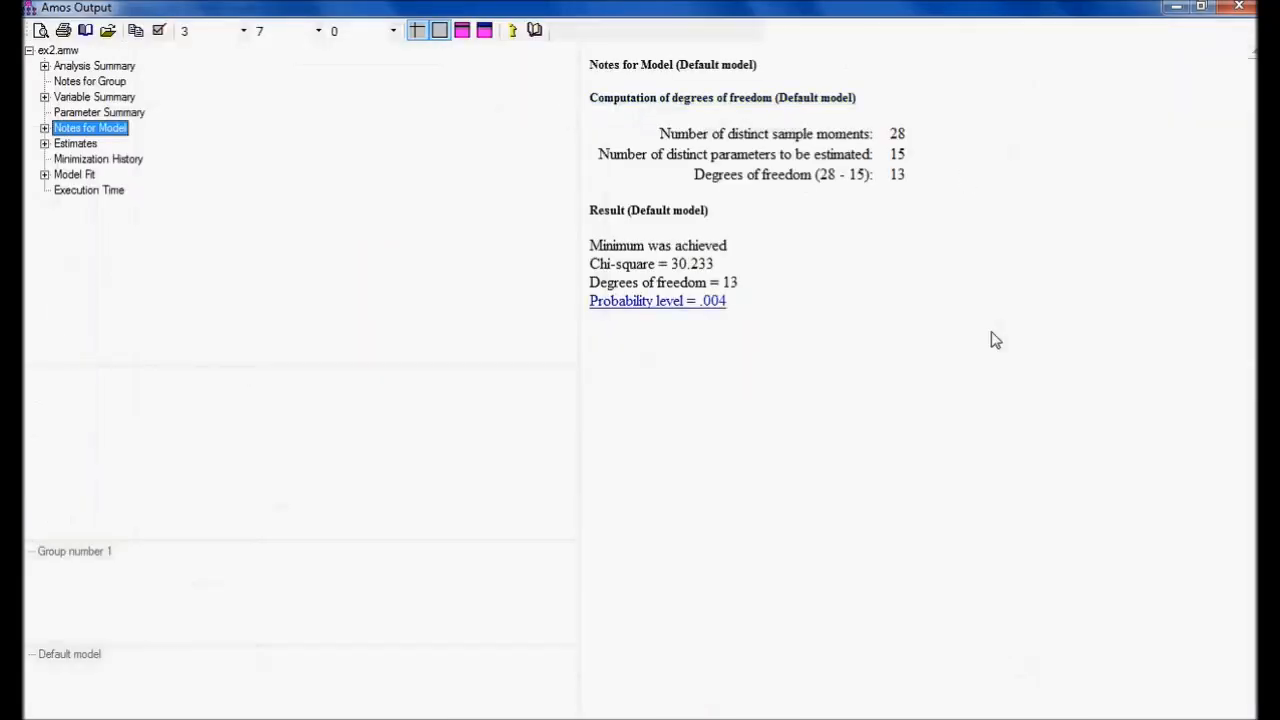
left_click(87, 146)
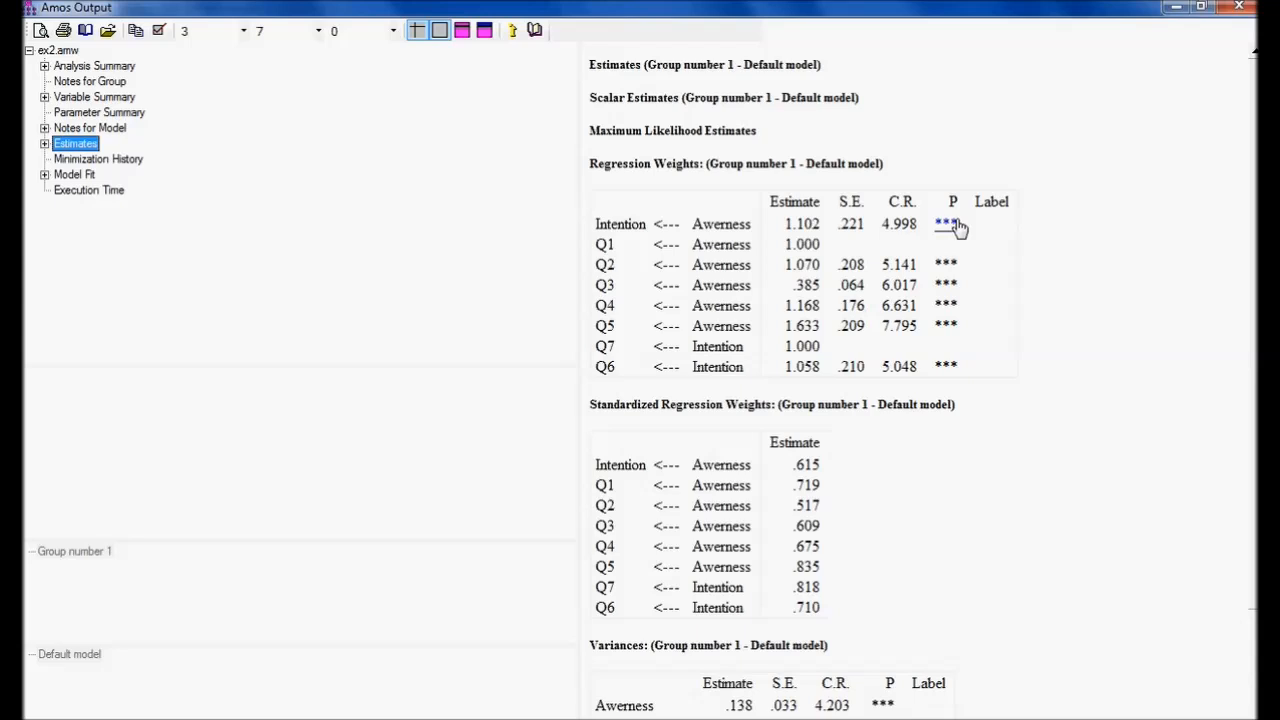
Review the Model Fit summary, then return to the Notes for Model with the chi-square result.
left_click(72, 177)
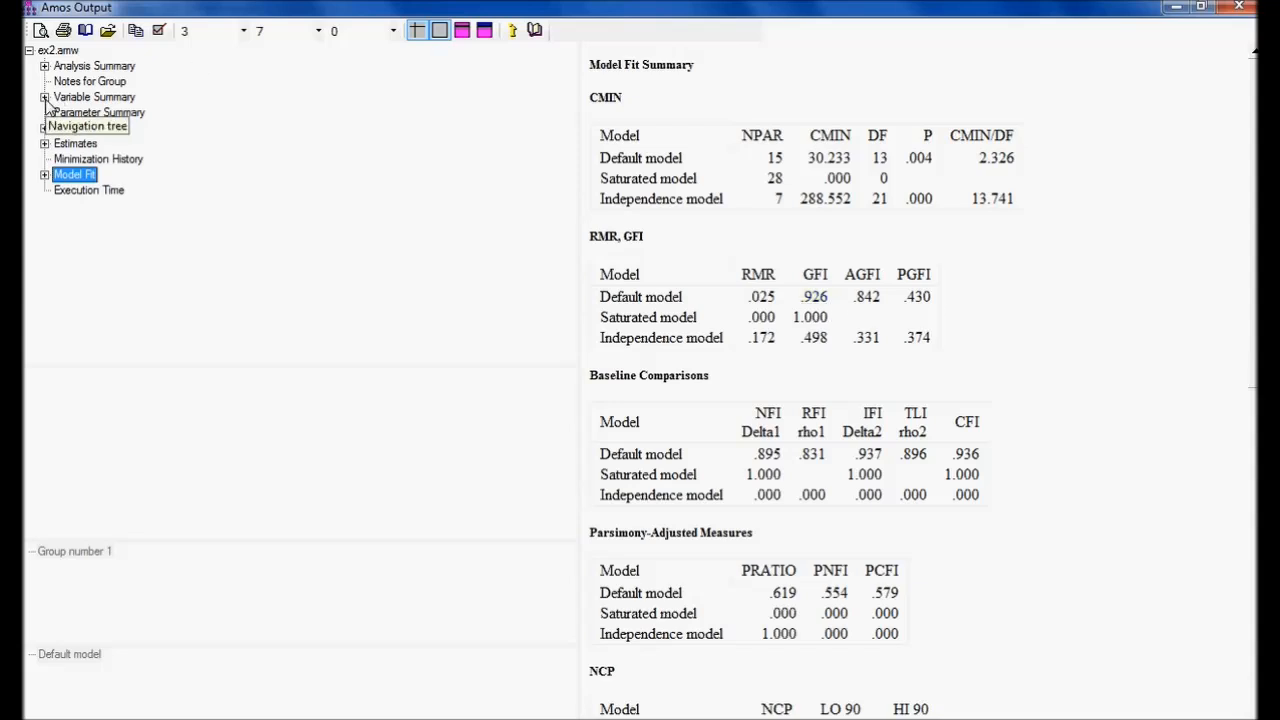
left_click(188, 143)
left_click(124, 133)
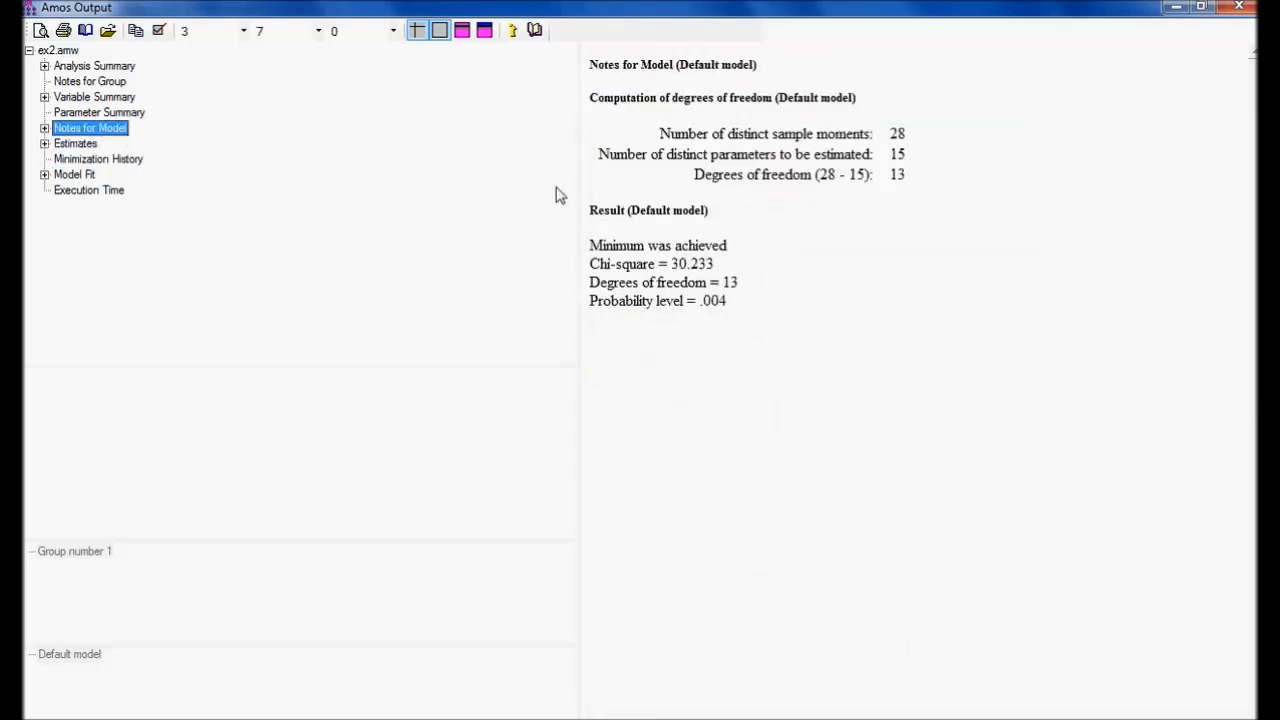